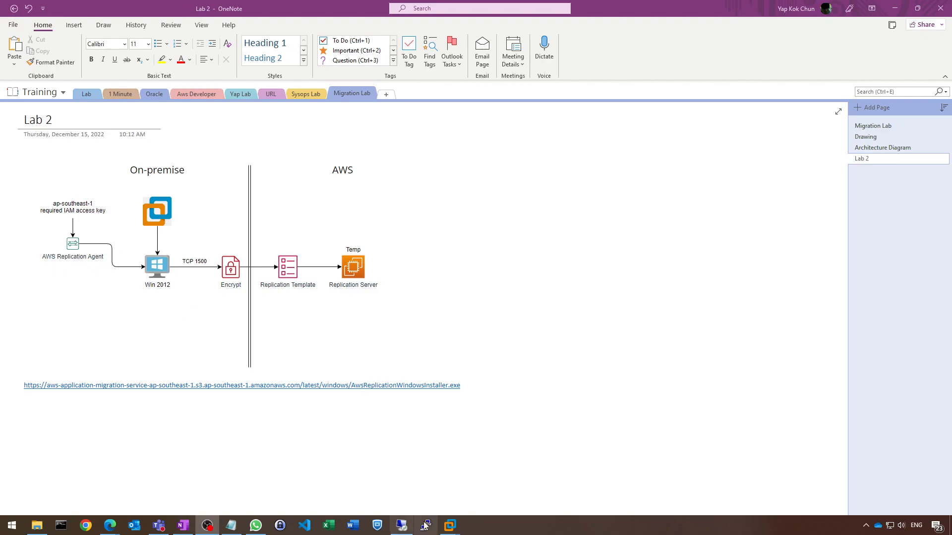
Switch to the win2012-mgn-1 virtual machine in VMware Workstation and check its available snapshot options
left_click(447, 524)
left_click(545, 480)
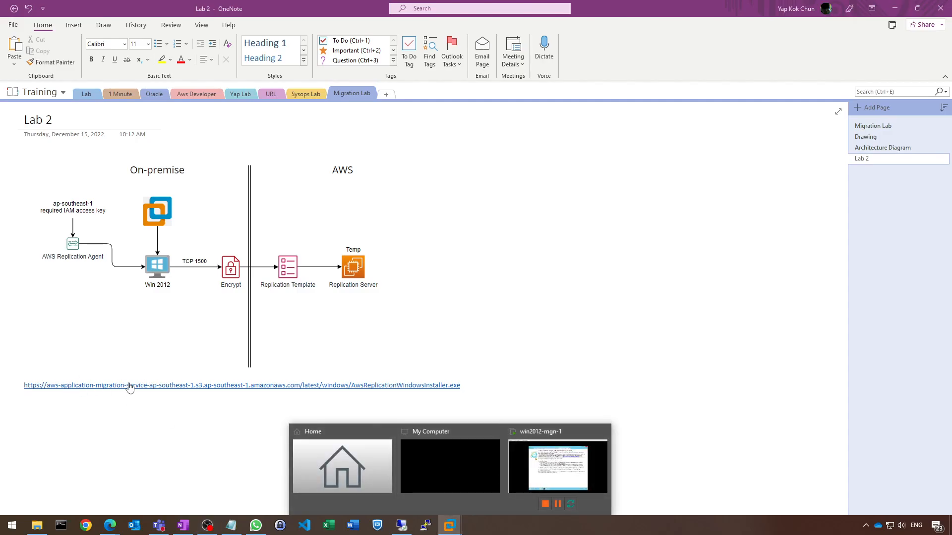
left_click(566, 468)
left_click(475, 395)
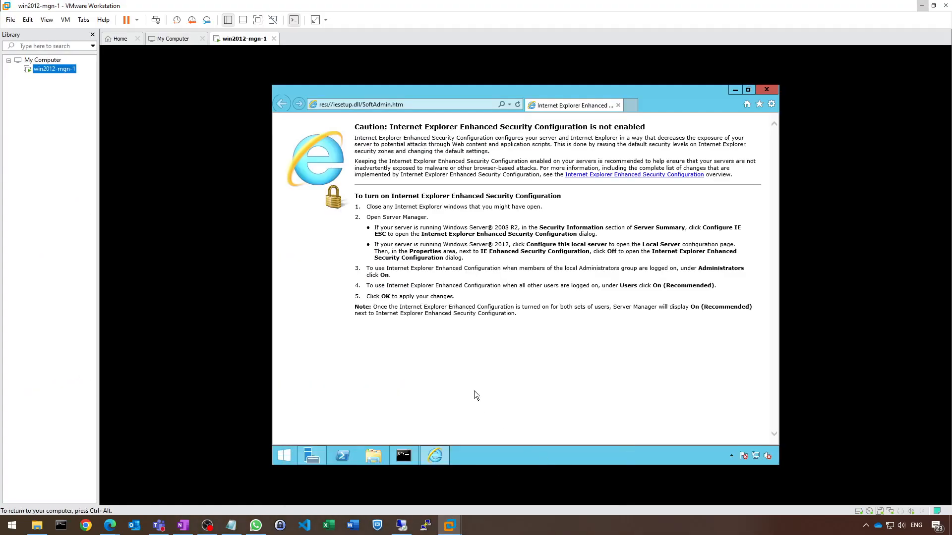
key("ctrl+alt")
right_click(35, 69)
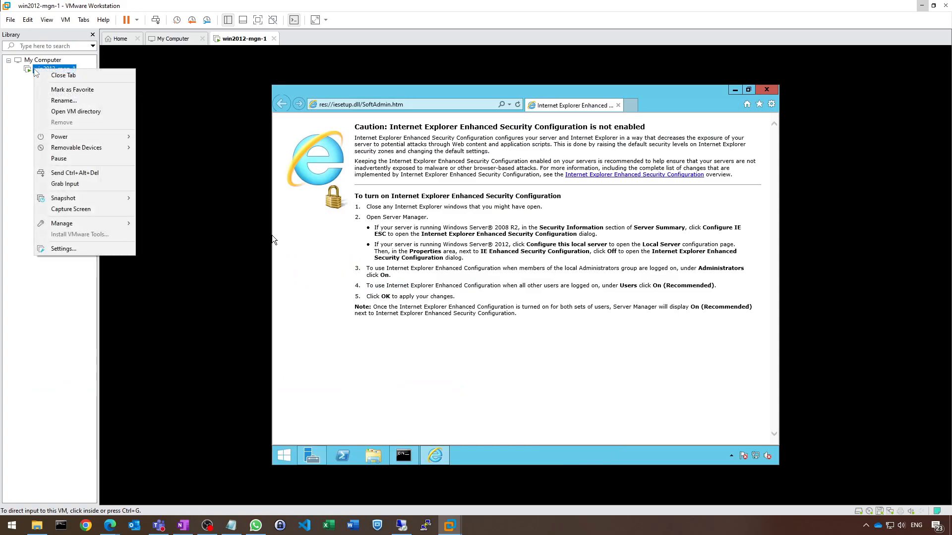
mouse_move(98, 202)
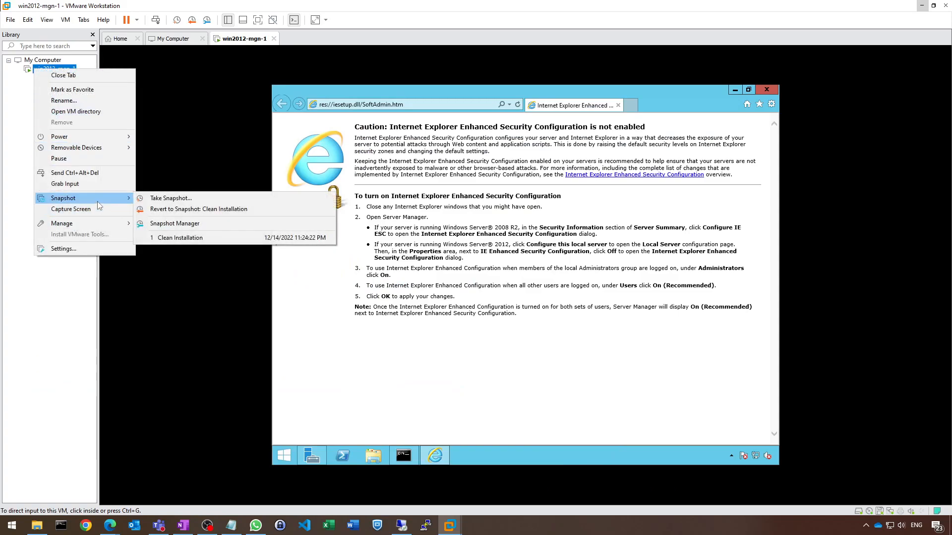
left_click(452, 354)
Connect to 192.168.0.219 through Remote Desktop, entering the account password and minimizing VMware Workstation
left_click(401, 525)
left_click(501, 318)
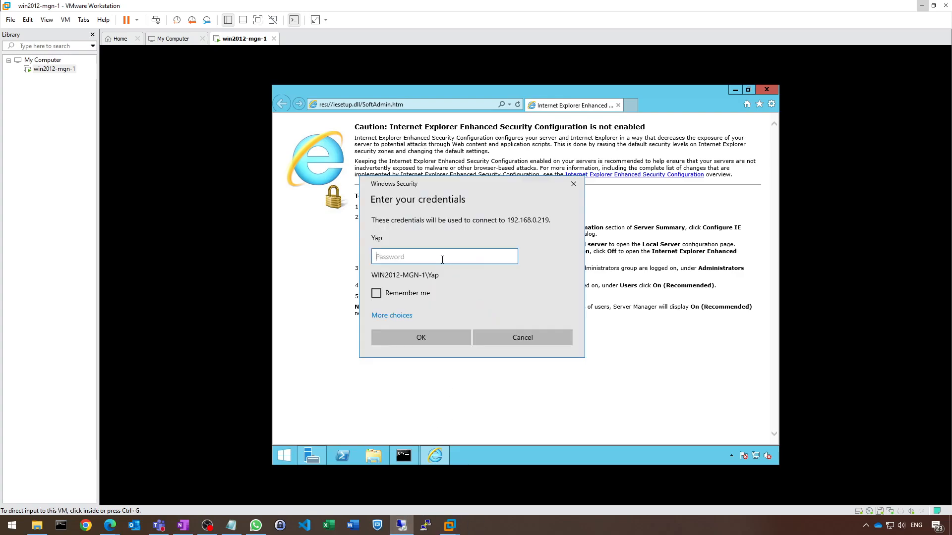
left_click(921, 5)
type("•••••••••••")
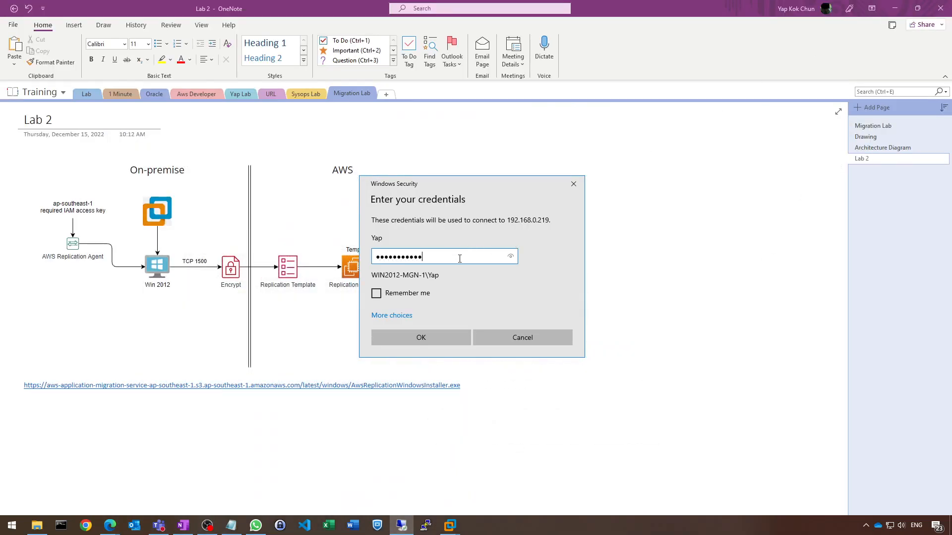
left_click(411, 341)
left_click(503, 365)
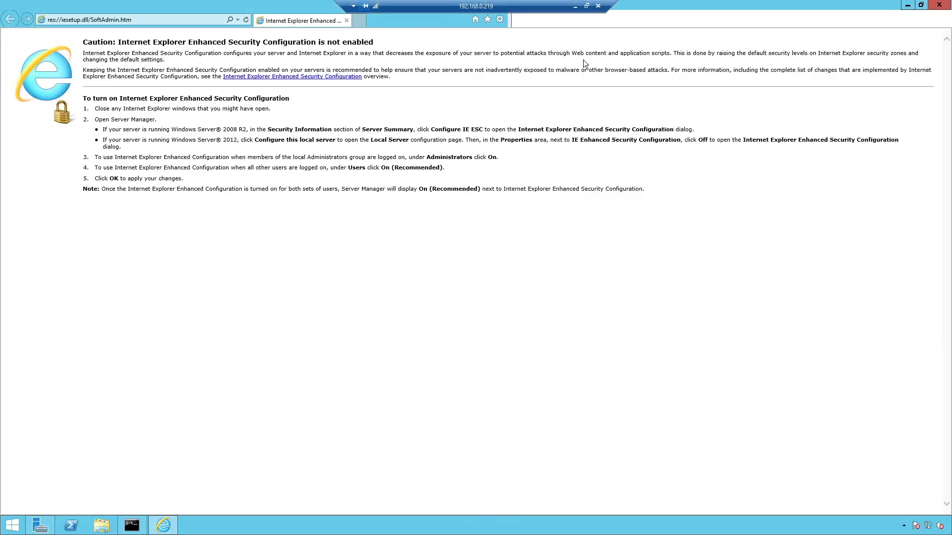
Minimize the remote session, review the region parts of the AwsReplicationWindowsInstaller.exe URL in Notepad, and select the whole URL for copying
left_click(575, 6)
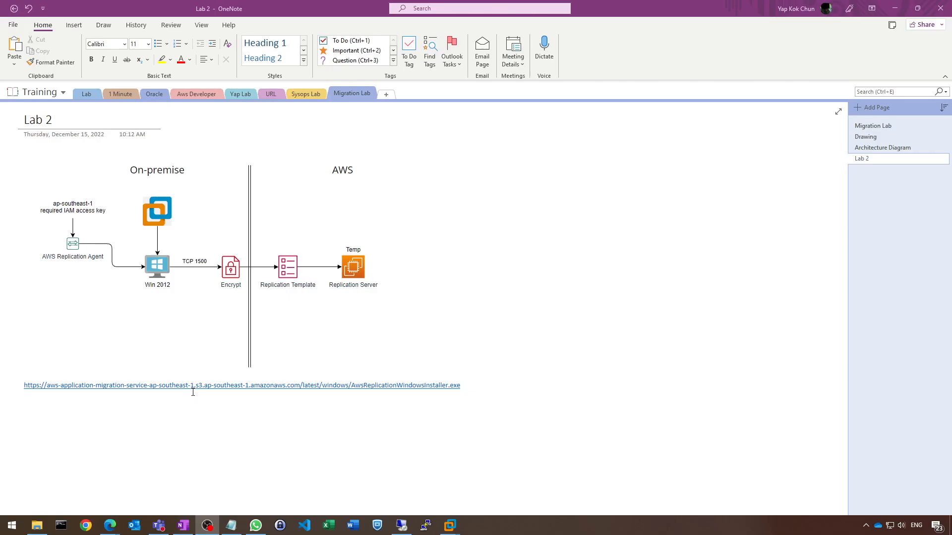
left_click(231, 525)
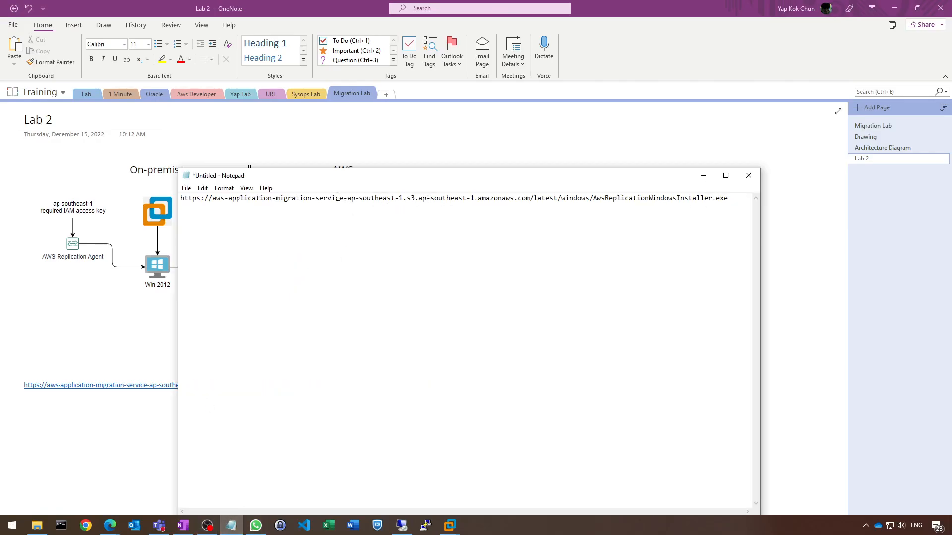
left_click_drag(346, 199, 476, 196)
left_click_drag(347, 198, 402, 195)
left_click_drag(419, 199, 478, 198)
left_click_drag(734, 202, 190, 203)
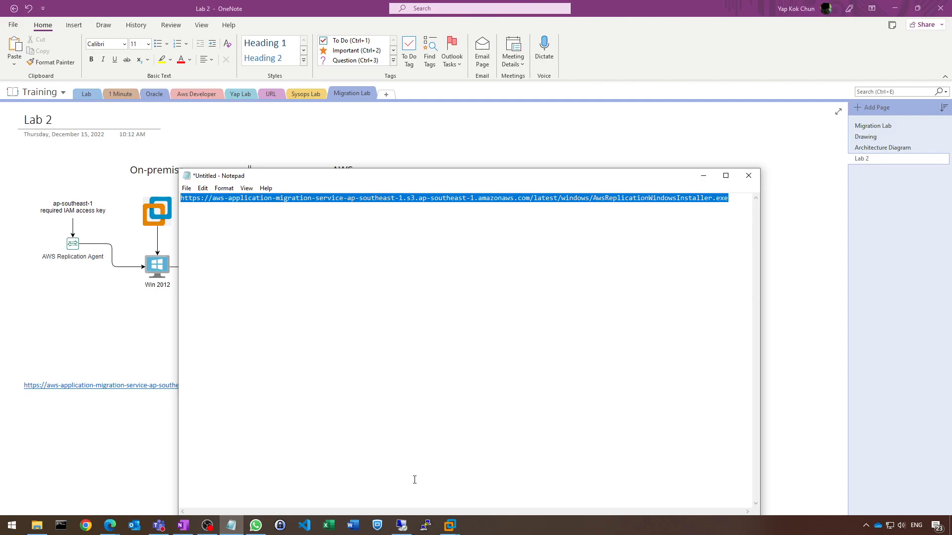
Return to the remote server and download AwsReplicationWindowsInstaller.exe in Internet Explorer using the copied URL, saving the file
left_click(401, 524)
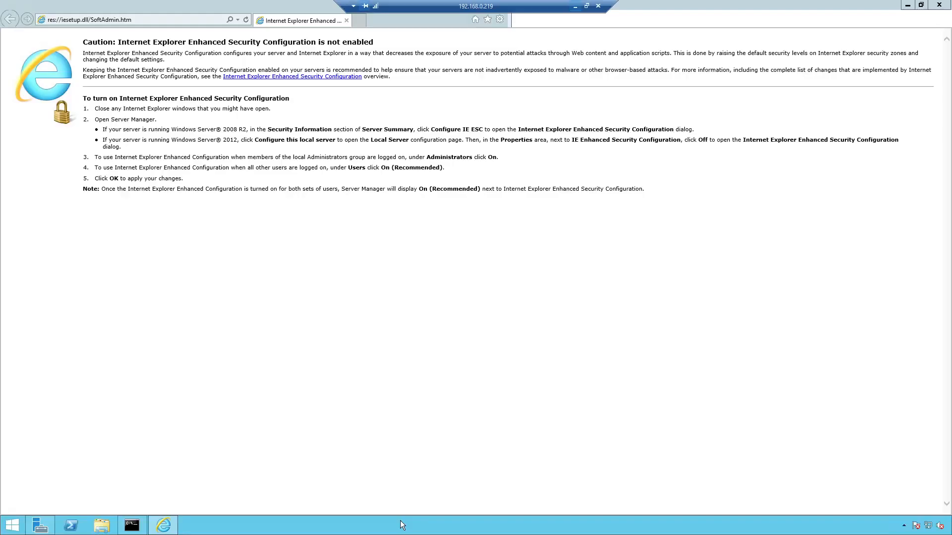
left_click(156, 23)
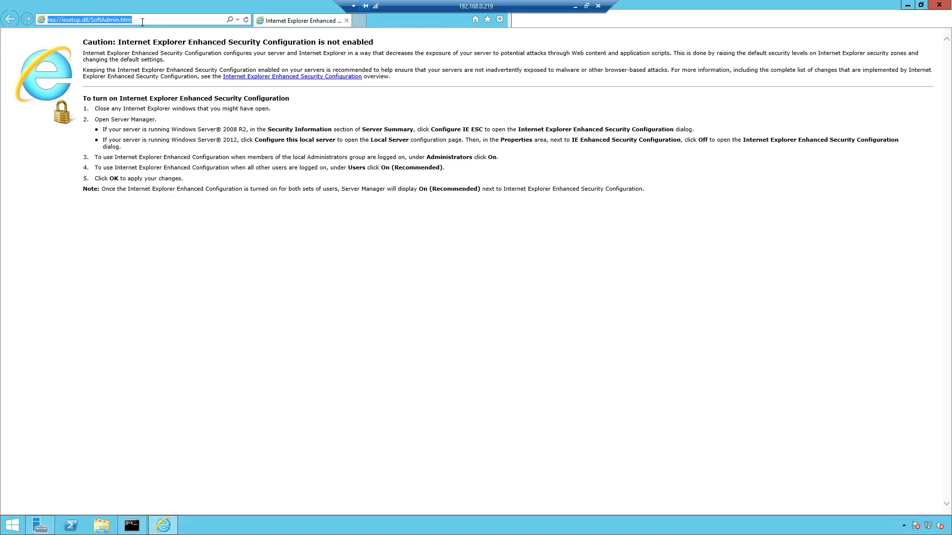
key("ctrl+v")
key("Return")
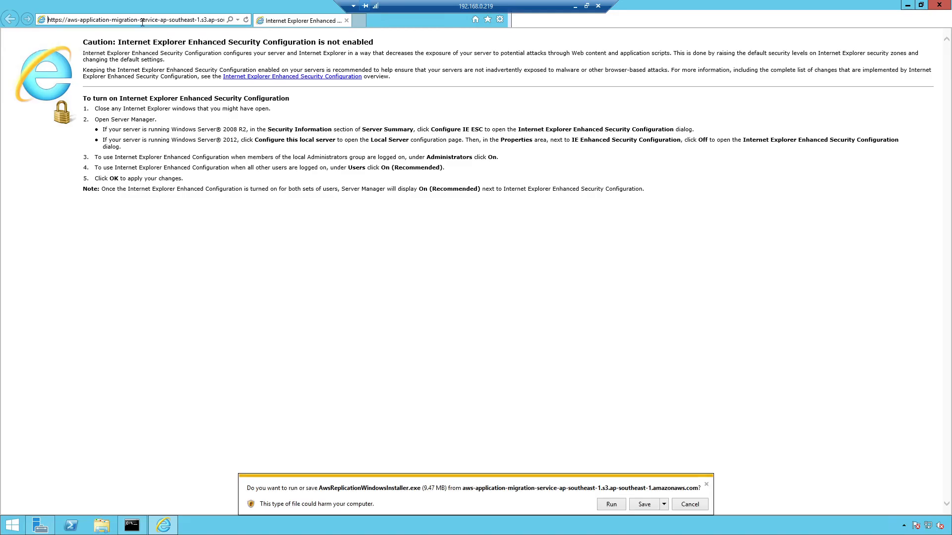
left_click(639, 504)
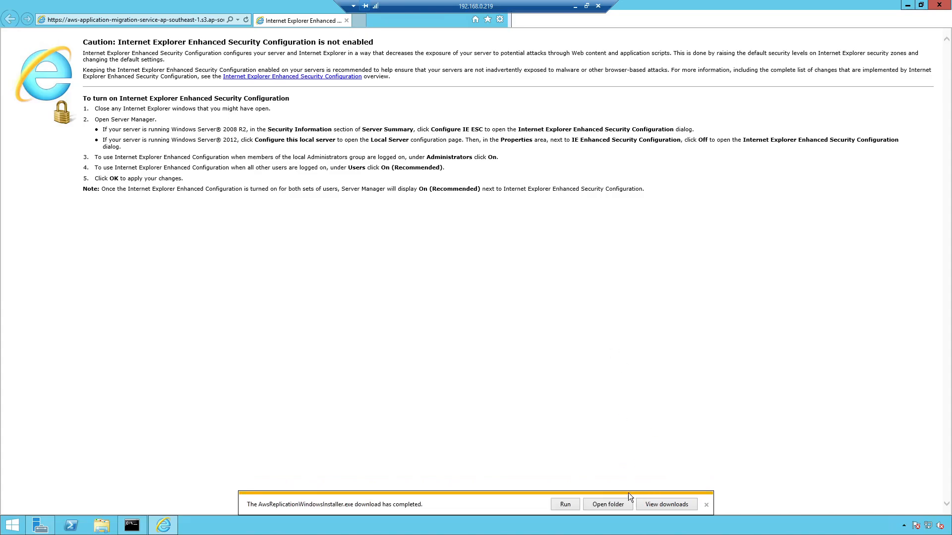
Run AwsReplicationWindowsInstaller from its download folder and allow it to make changes to the computer
left_click(608, 504)
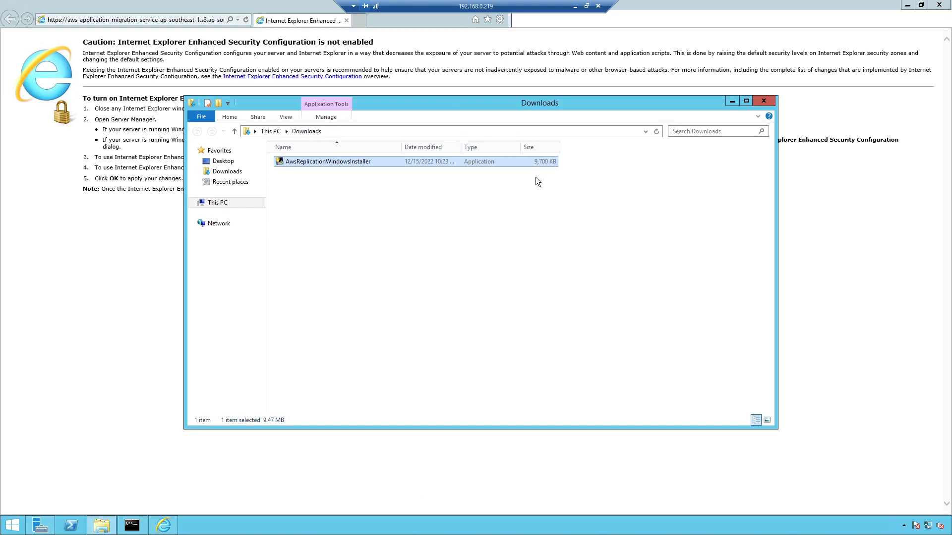
double_click(364, 163)
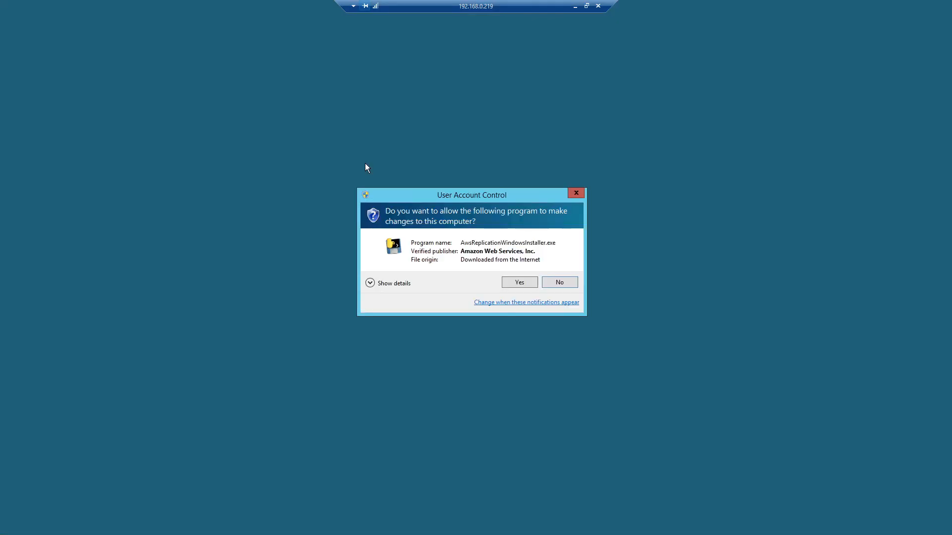
left_click(519, 283)
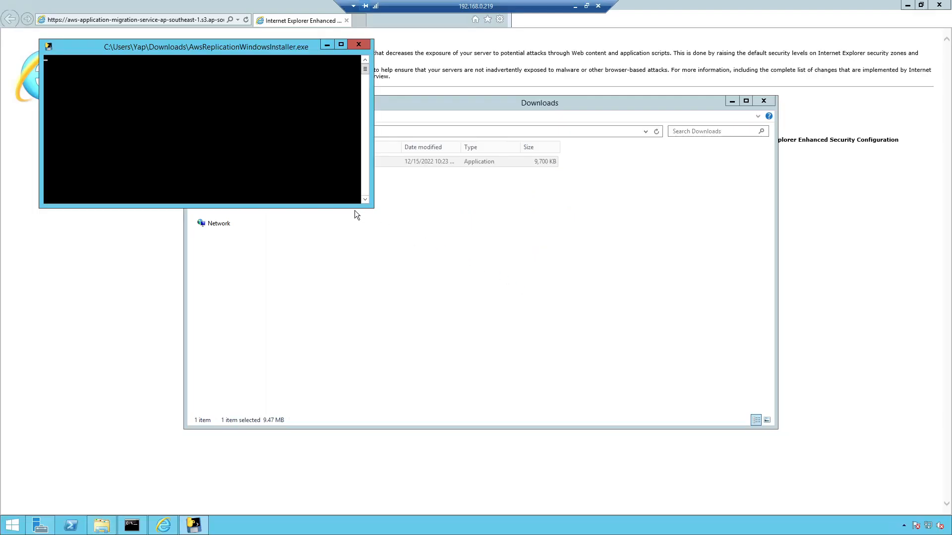
Move the installer console toward the middle of the desktop and enter ap-southeast-1 as the AWS region name
left_click_drag(274, 48, 479, 215)
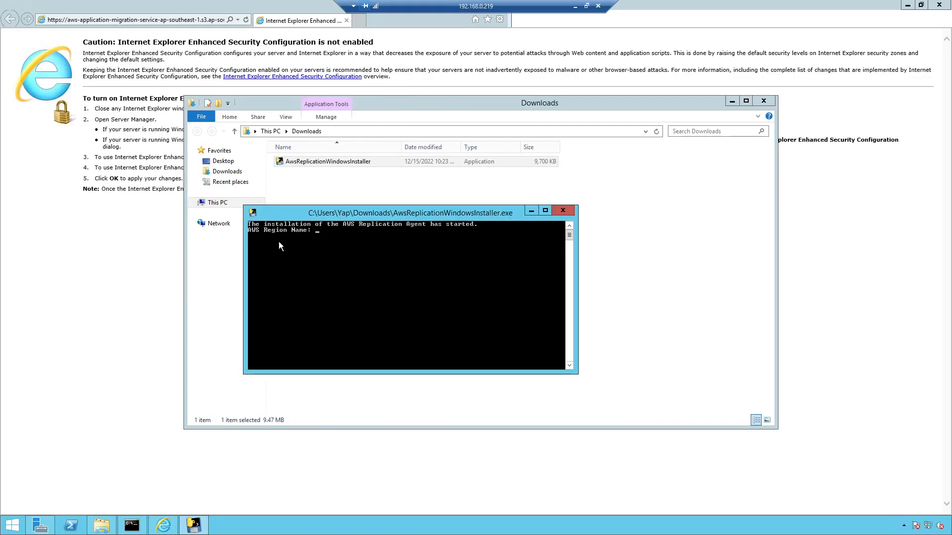
type("ap-southeast-1")
key("Return")
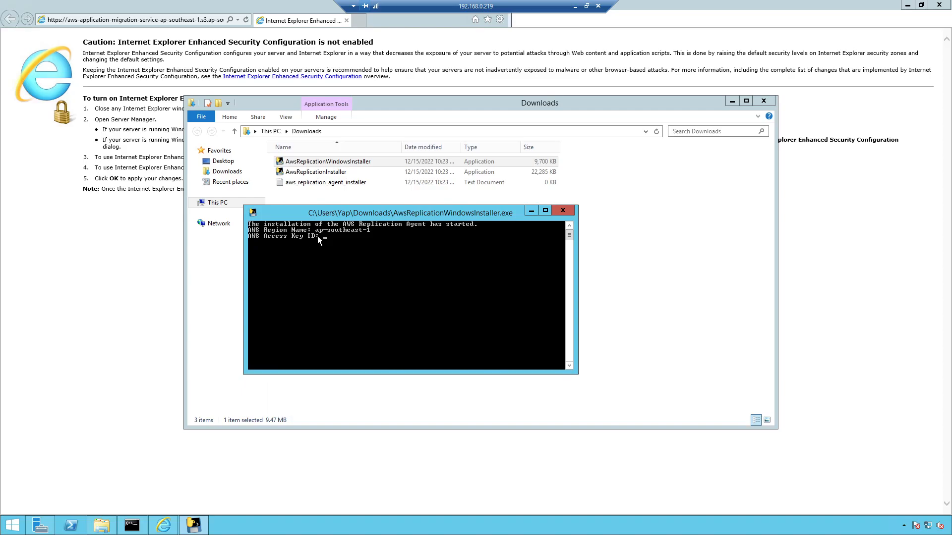
Supply the AWS access key ID and the AWS secret access key at the installer's prompts
left_click_drag(375, 211, 404, 251)
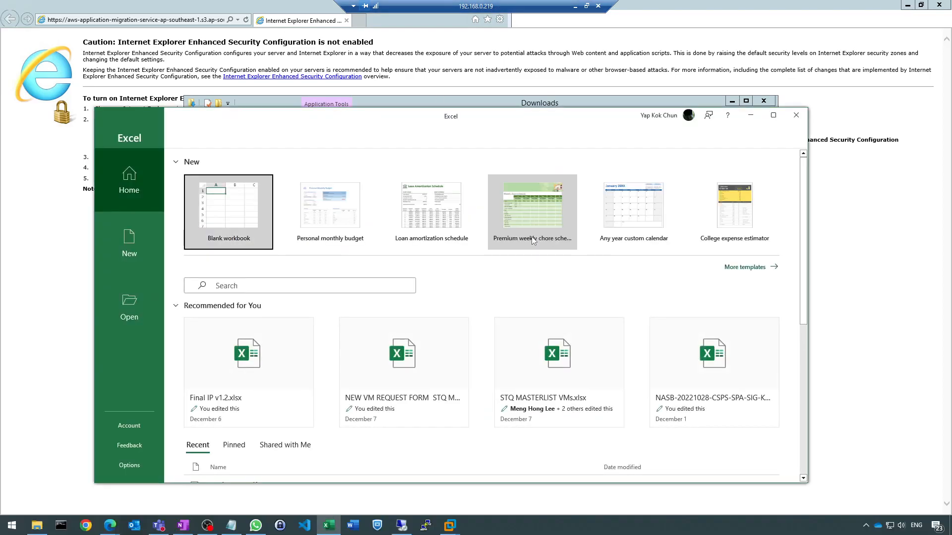
left_click_drag(560, 121, 0, 123)
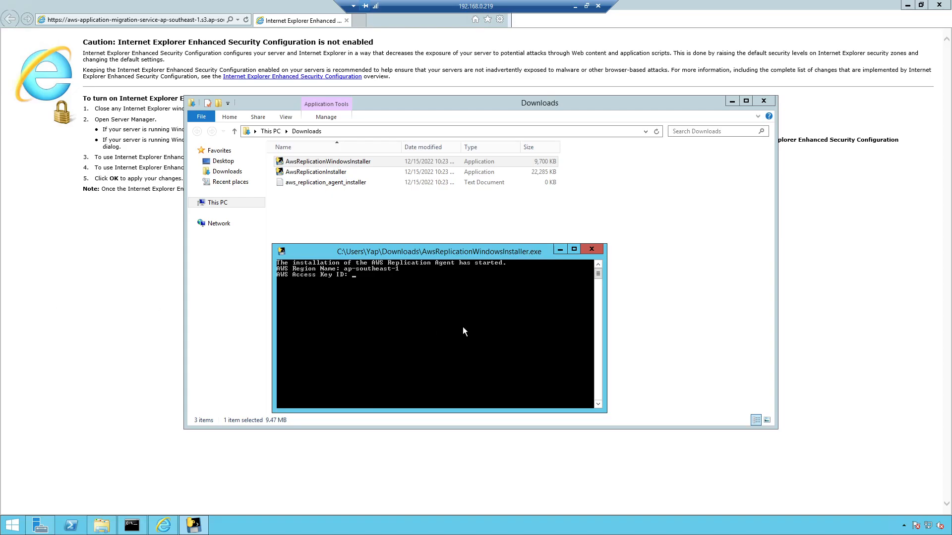
right_click(370, 319)
left_click(393, 345)
key("Return")
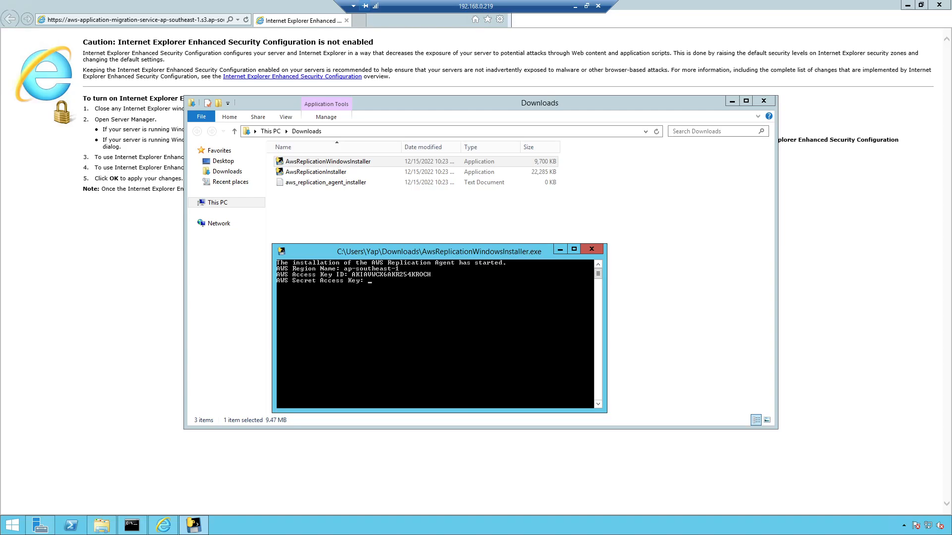
right_click(465, 299)
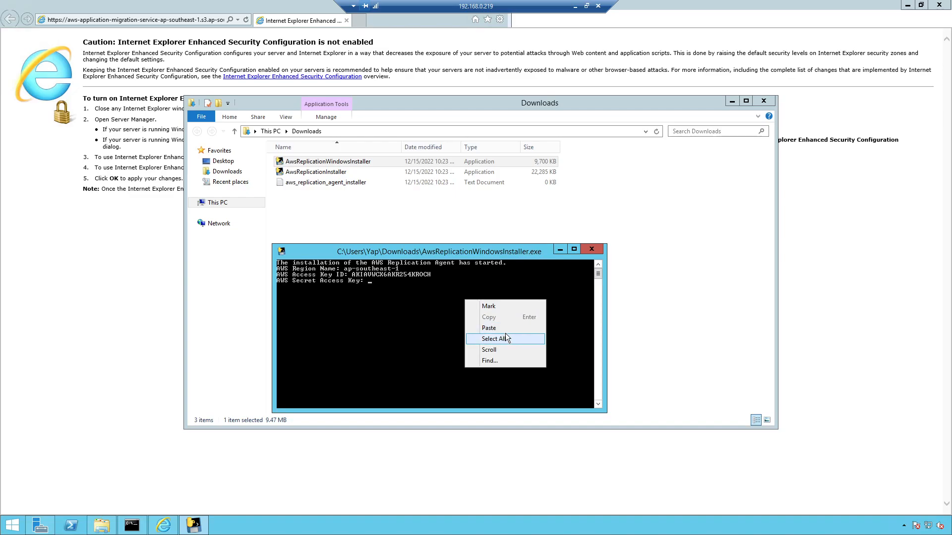
left_click(510, 329)
key("Return")
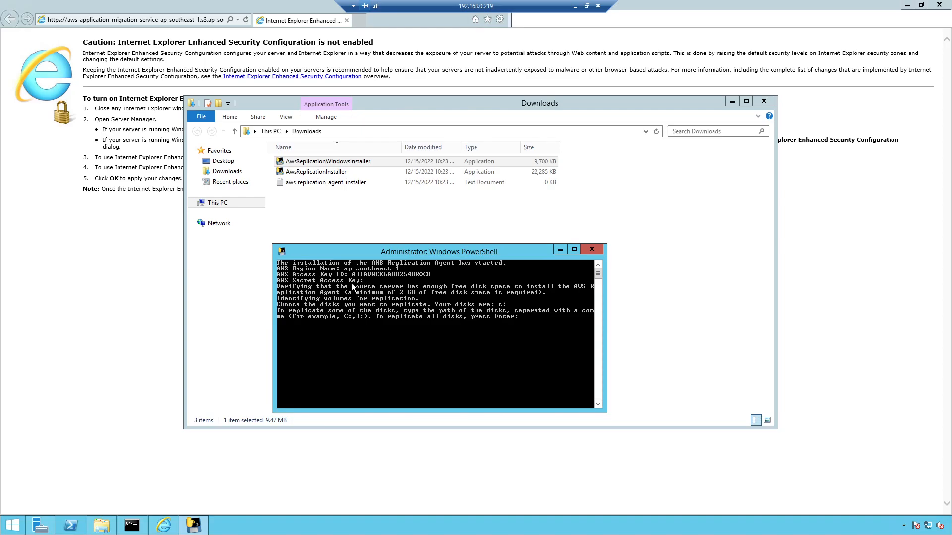
Choose C: as the disk to replicate, and check the server's drives in This PC while the agent installs
type("C:")
key("Return")
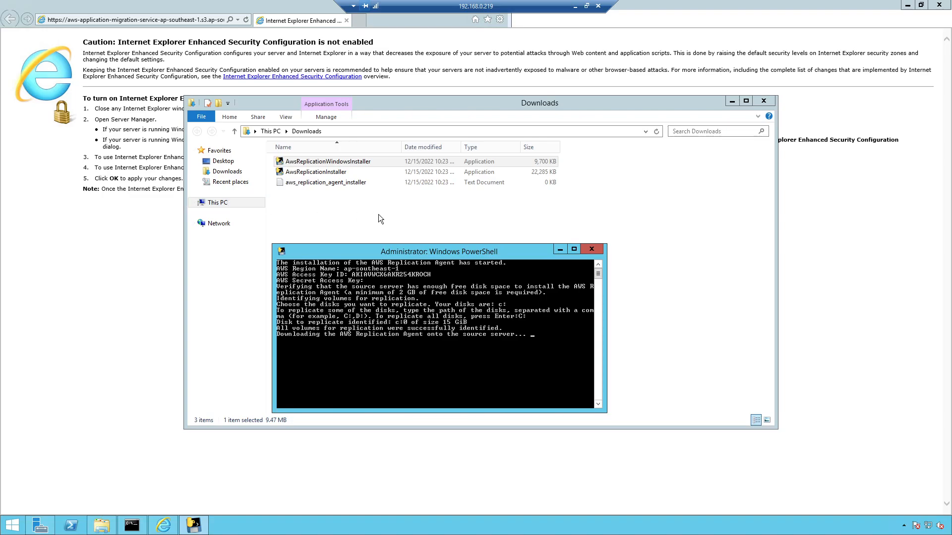
left_click(246, 204)
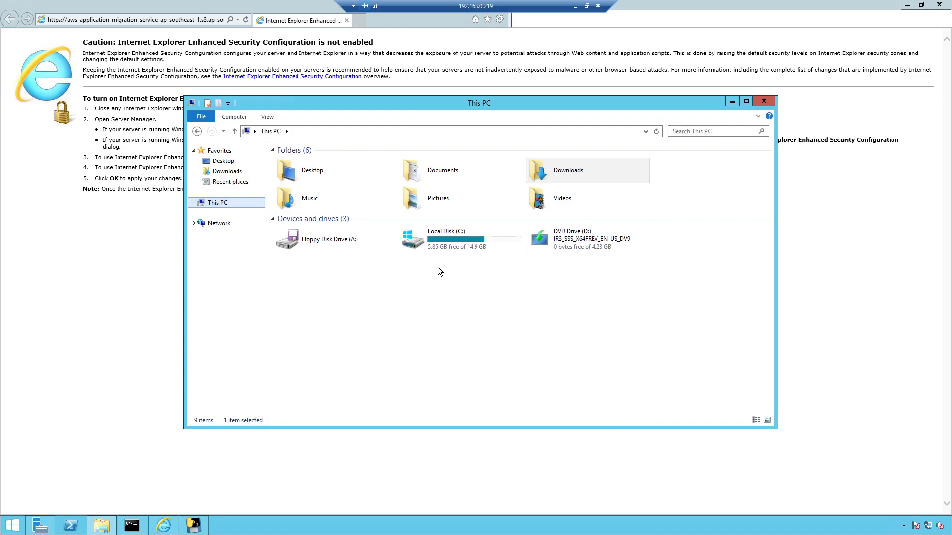
left_click(193, 525)
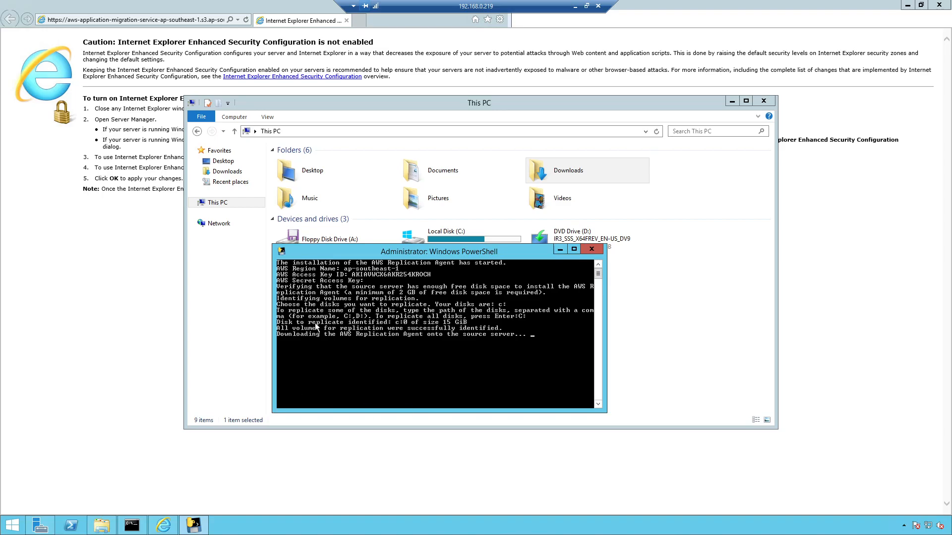
Leave the remote session and open the Source servers list in the AWS Application Migration Service console
left_click(575, 6)
left_click(134, 506)
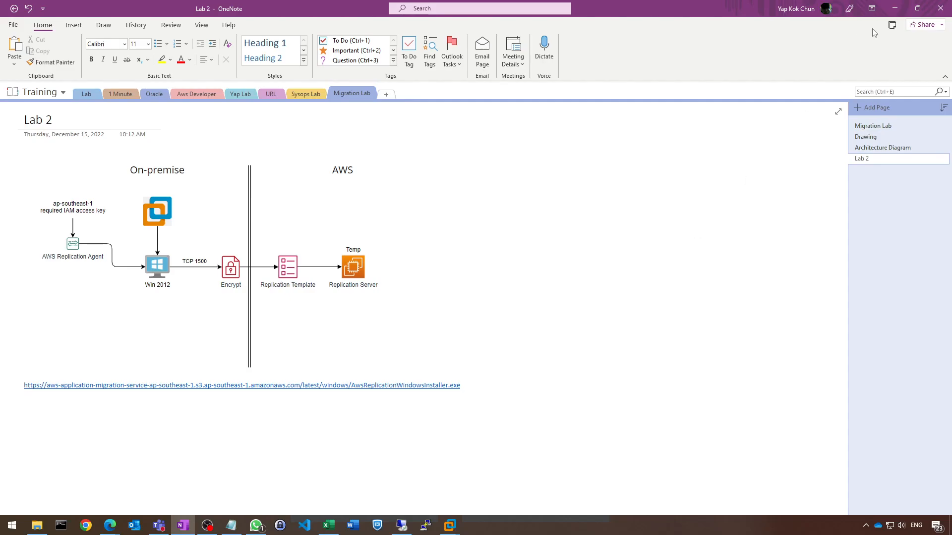
left_click(894, 8)
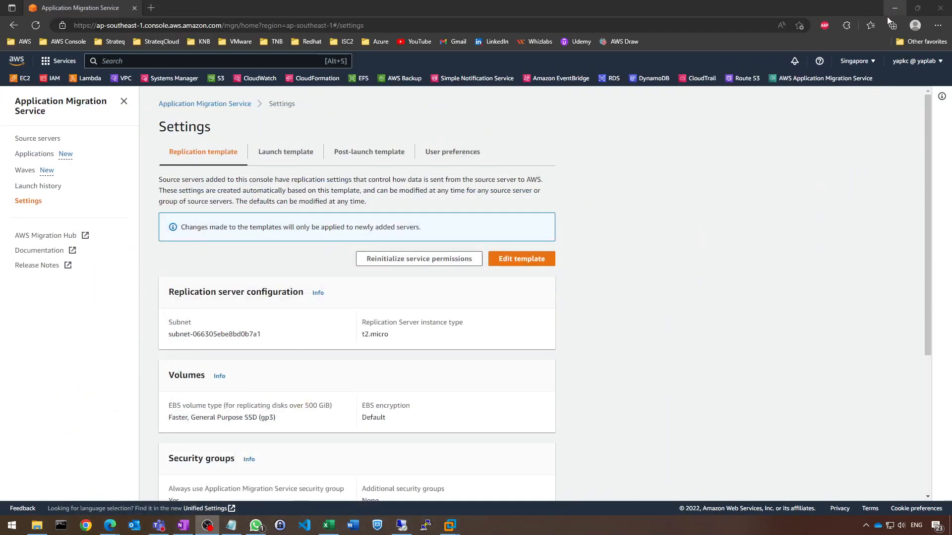
left_click(45, 144)
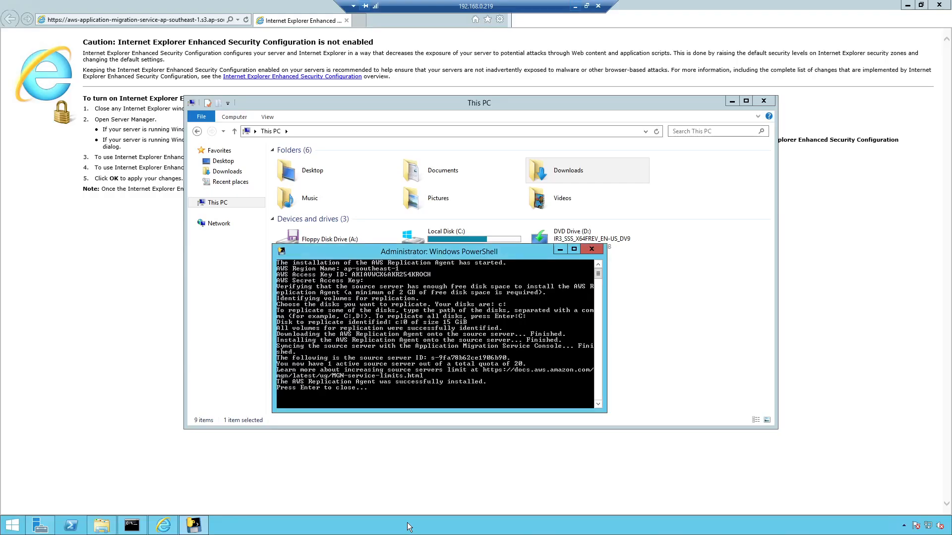
Return from the remote session to the AWS console and examine the replication initiation steps of source server win2012-mgn-1
left_click(451, 527)
left_click(574, 6)
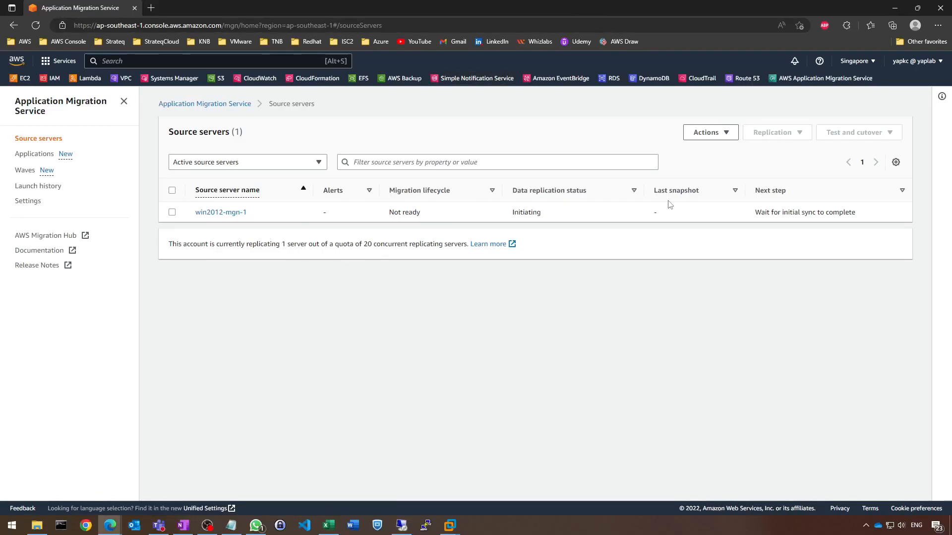
left_click(223, 212)
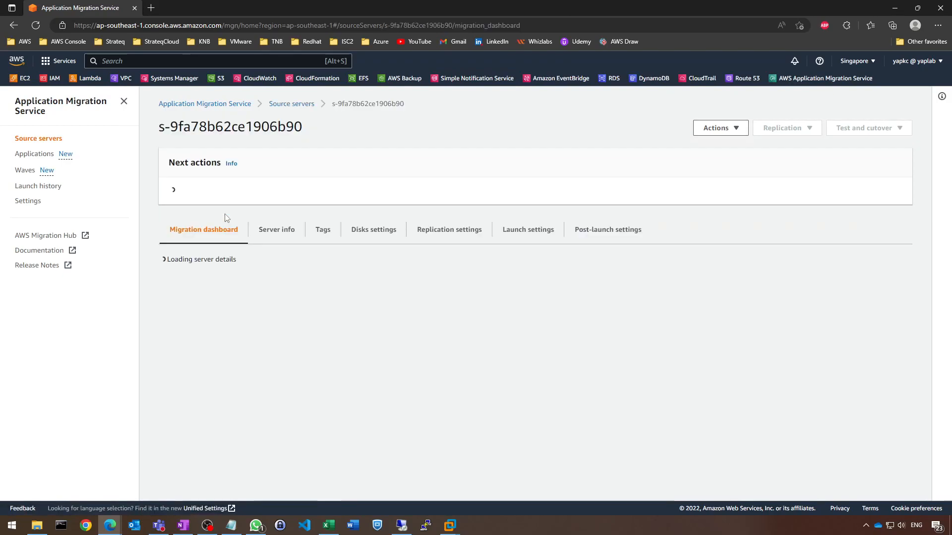
scroll(319, 229, "down", 6)
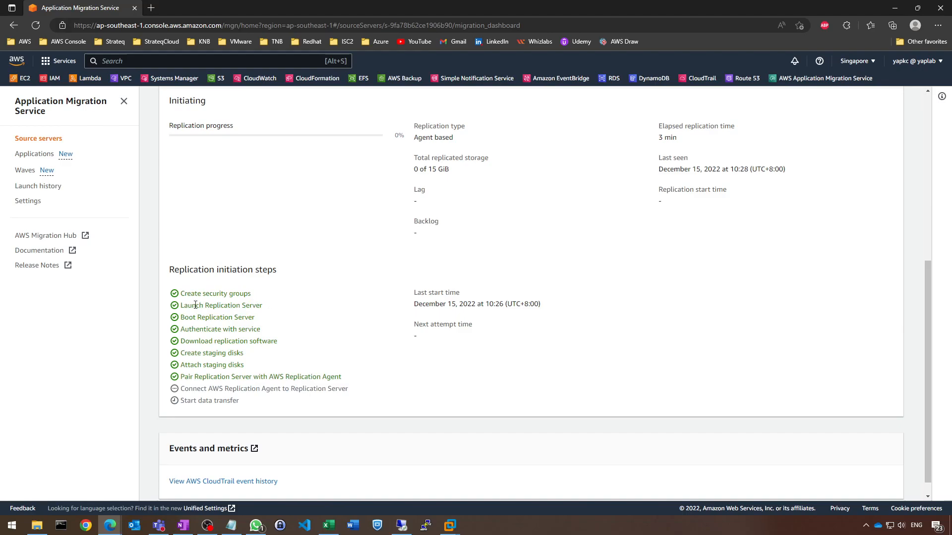
Review the replication template in the Application Migration Service settings, including the replication server, volume and security group configuration
left_click(25, 201)
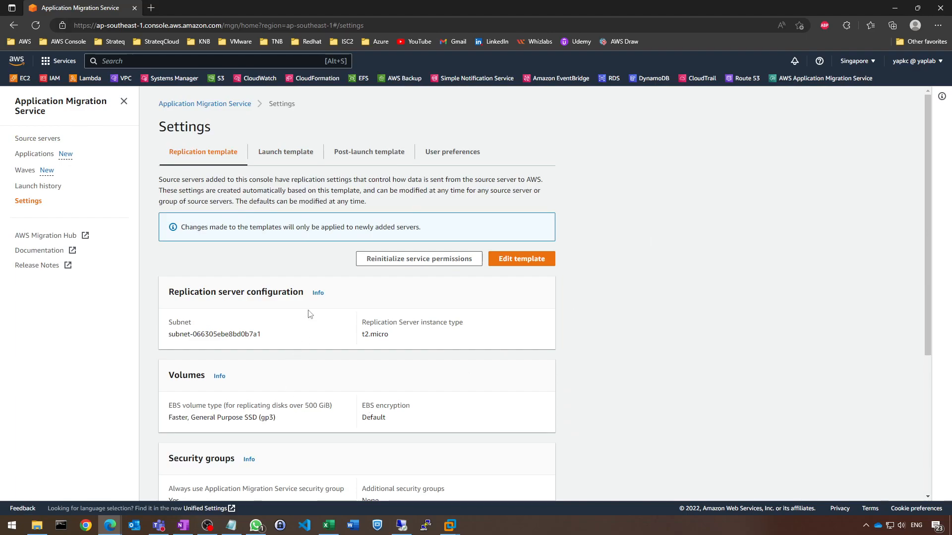
scroll(308, 313, "down", 2)
scroll(308, 313, "up", 1)
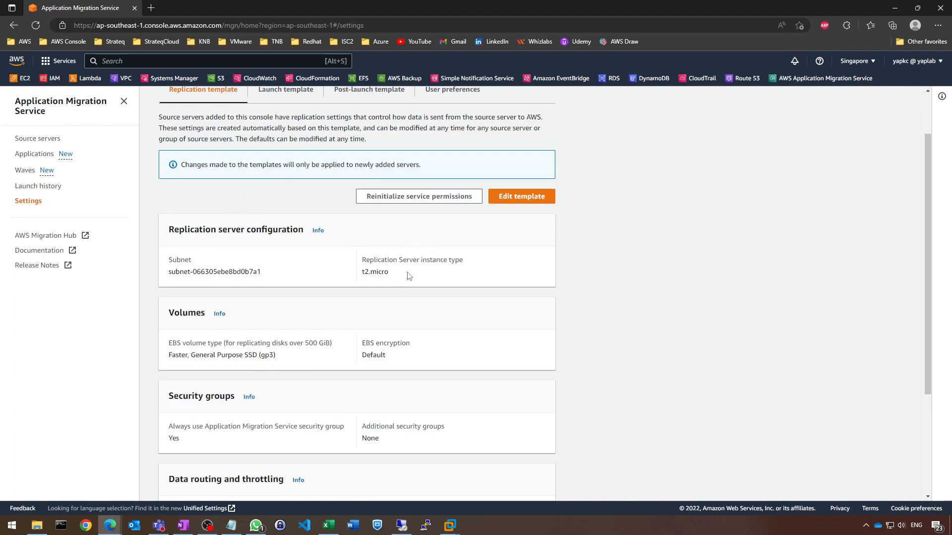
Open the replication template for editing and view the available staging area subnets without changing the selection
left_click(521, 196)
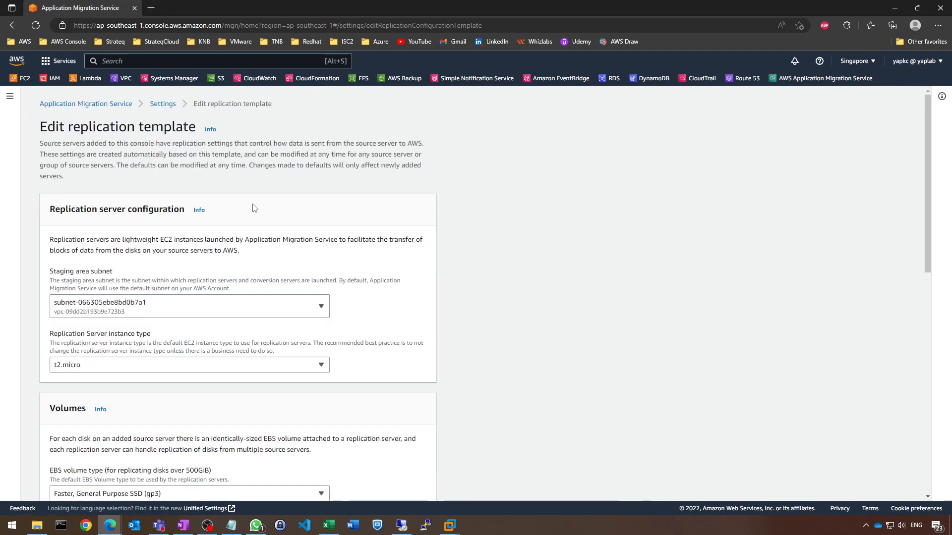
scroll(254, 208, "down", 1)
left_click(181, 247)
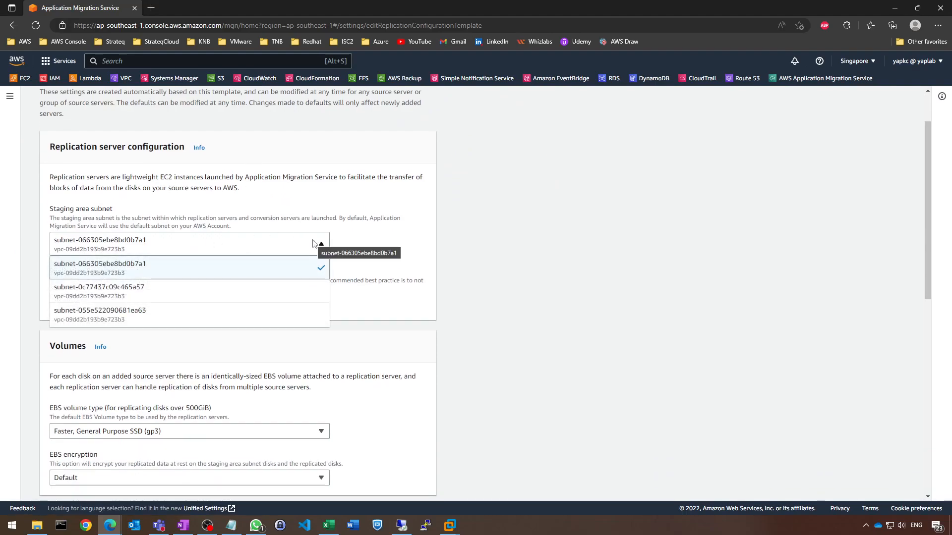
left_click(386, 233)
scroll(471, 227, "down", 1)
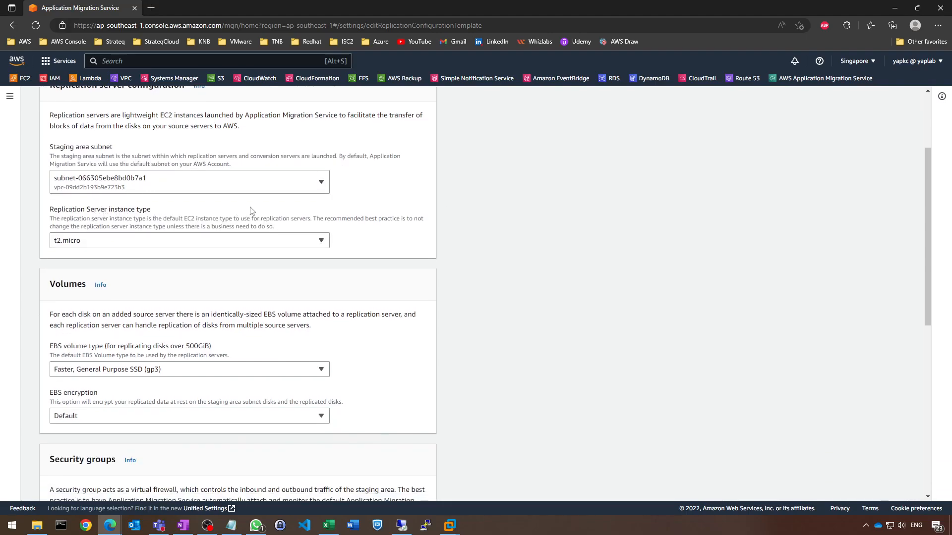
Review the EBS volume type choices and the replication server instance types offered in the template, keeping the current selections
scroll(250, 210, "down", 1)
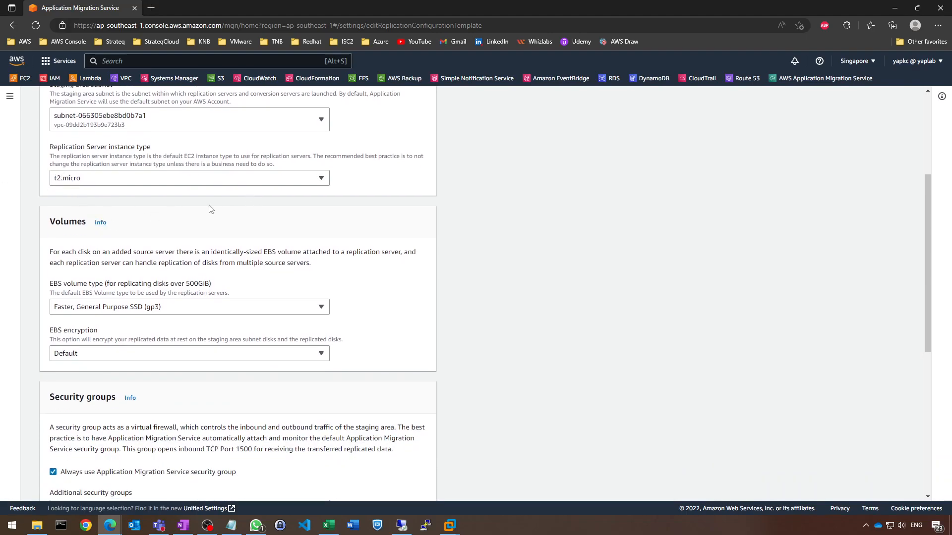
scroll(211, 209, "down", 1)
left_click(127, 246)
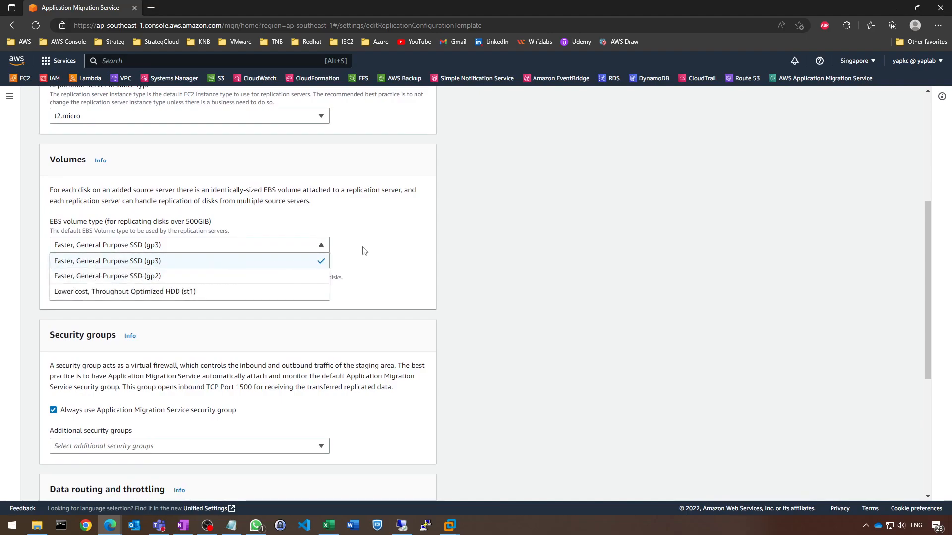
left_click(350, 235)
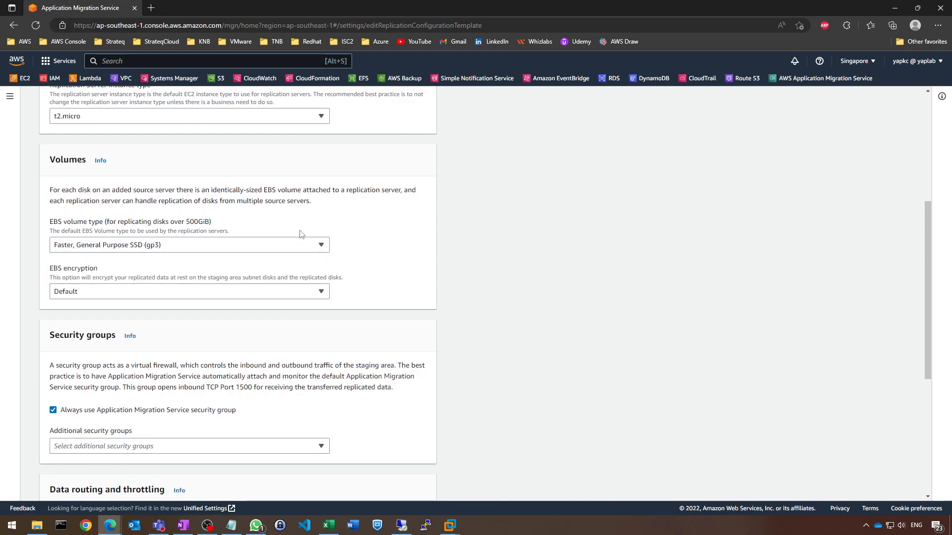
left_click(268, 120)
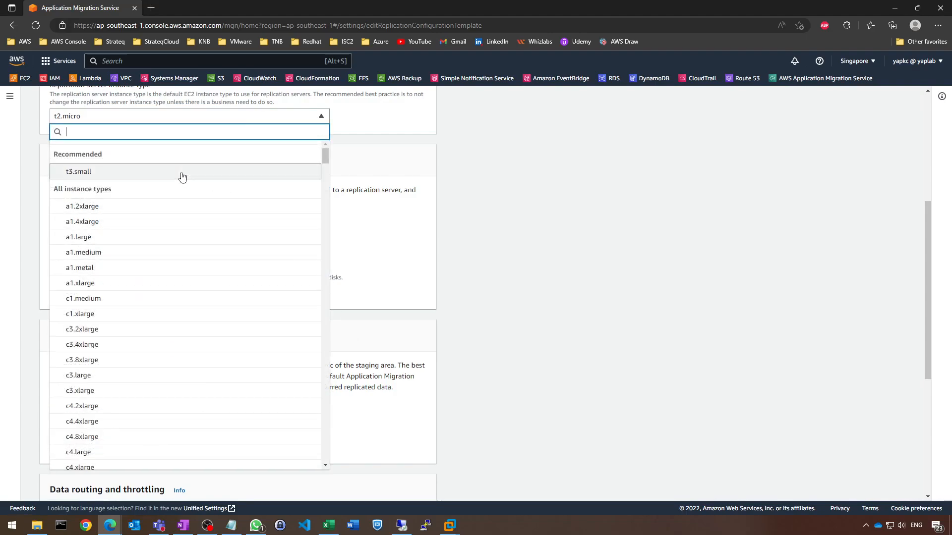
left_click(744, 227)
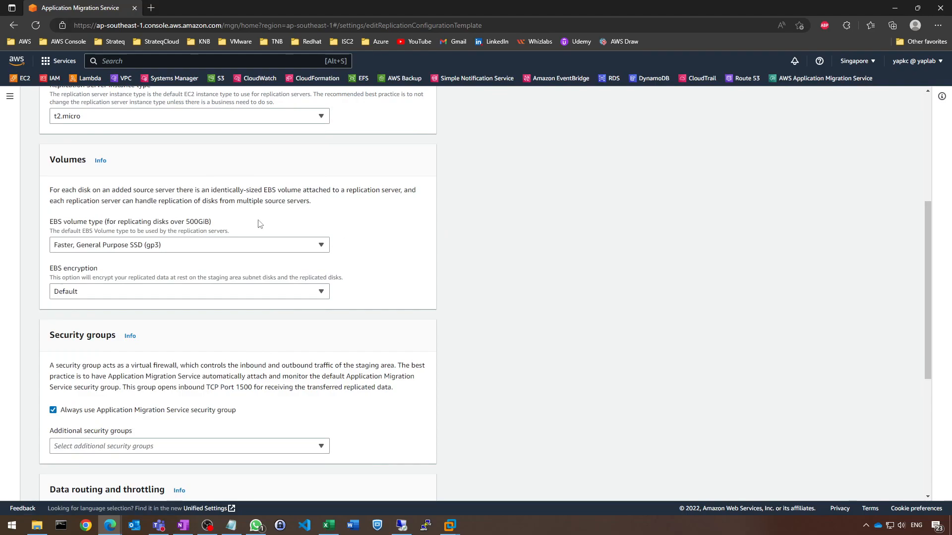
Review the template's security group port requirement and data routing options, and leave the template without saving
scroll(255, 221, "down", 3)
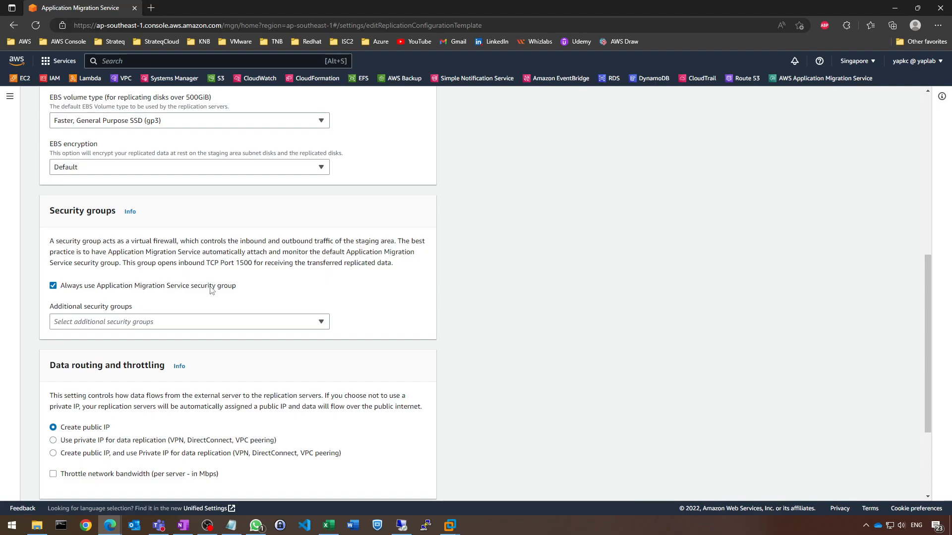
left_click_drag(207, 264, 252, 263)
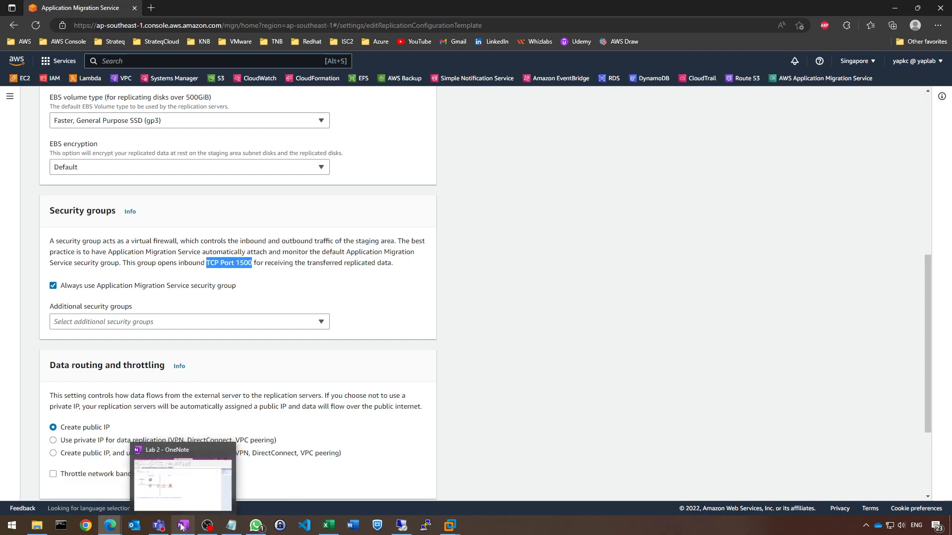
left_click(540, 311)
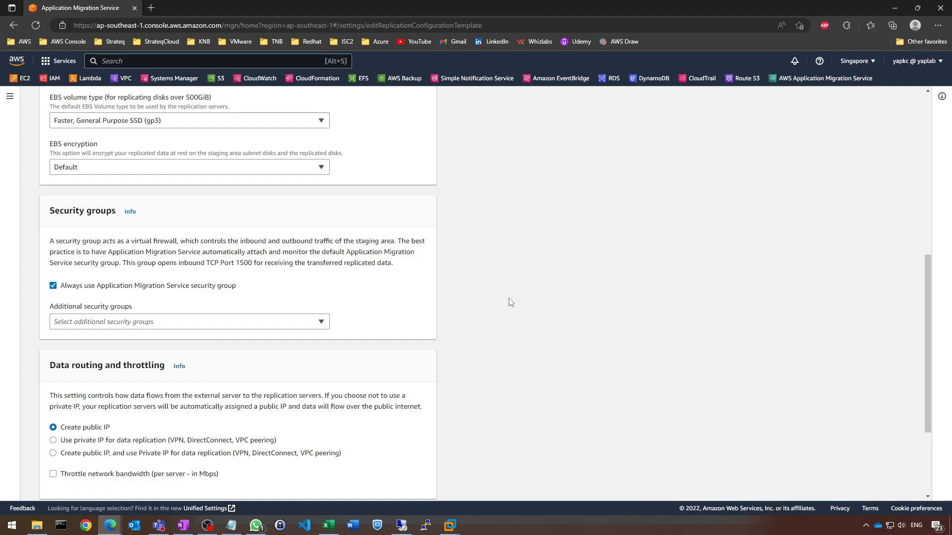
scroll(505, 298, "down", 3)
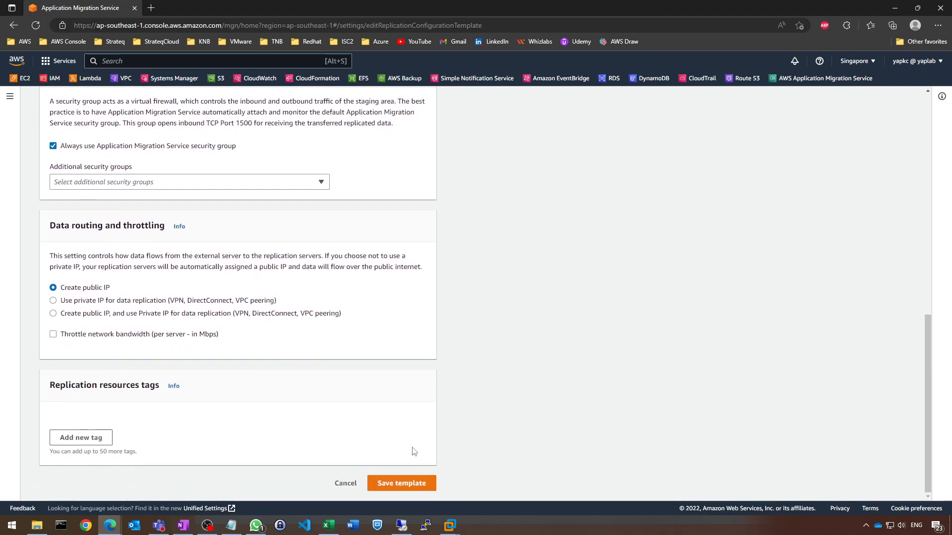
left_click(349, 483)
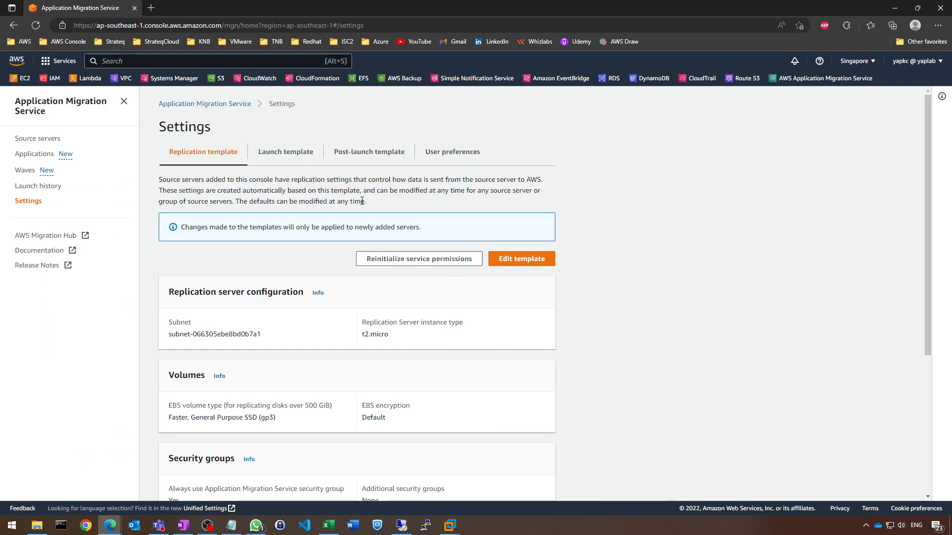
Open source server win2012-mgn-1 from the Source servers list and check its lifecycle and data replication status
left_click(34, 158)
left_click(37, 141)
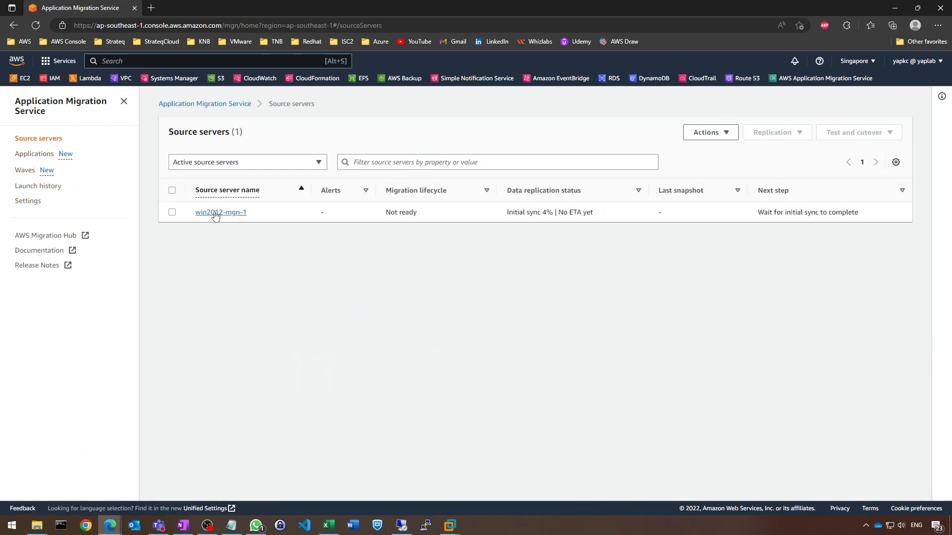
left_click(216, 213)
scroll(337, 235, "down", 3)
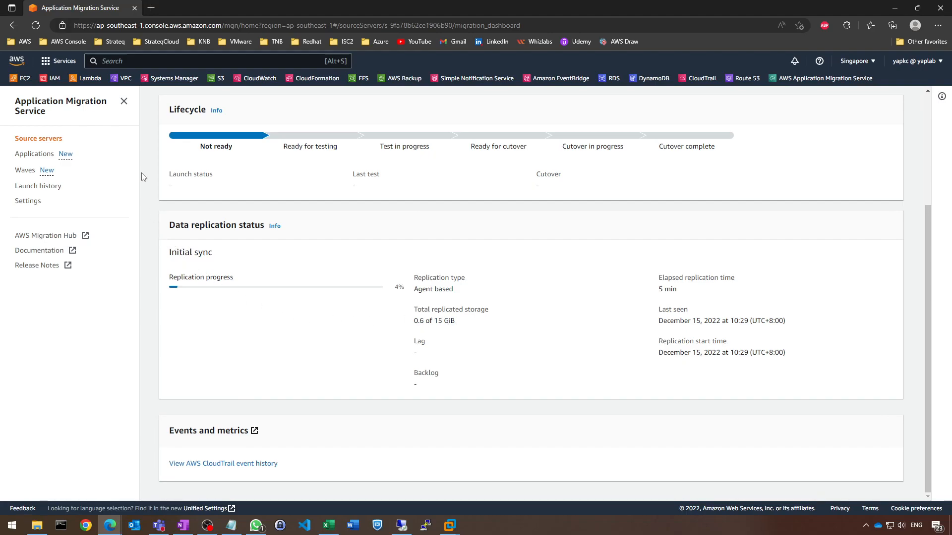
Open the EC2 console in a new browser tab and list the running instances
right_click(23, 78)
left_click(49, 83)
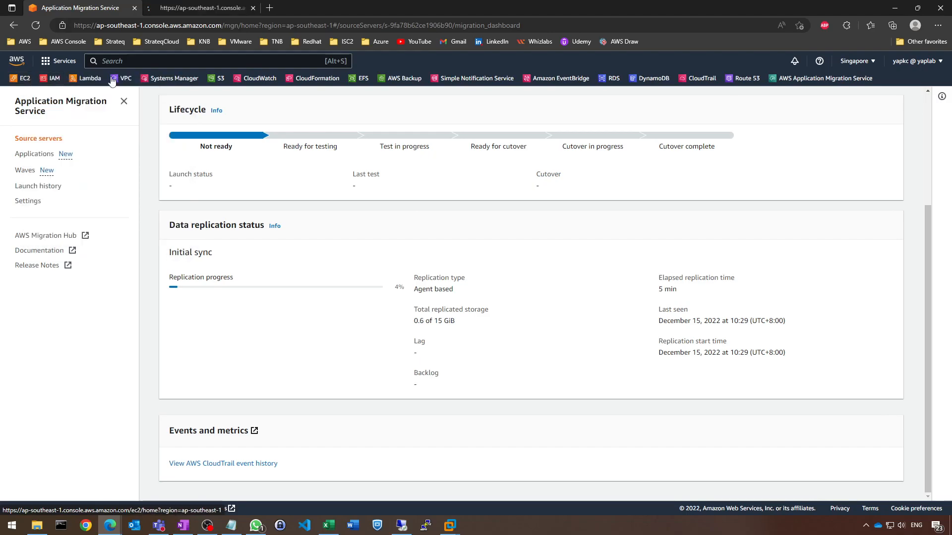
left_click(213, 8)
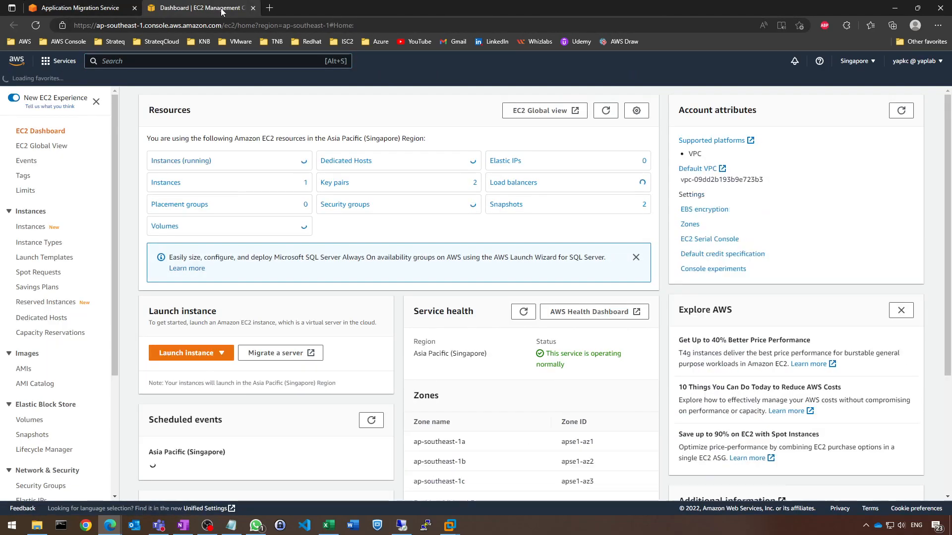
left_click(205, 161)
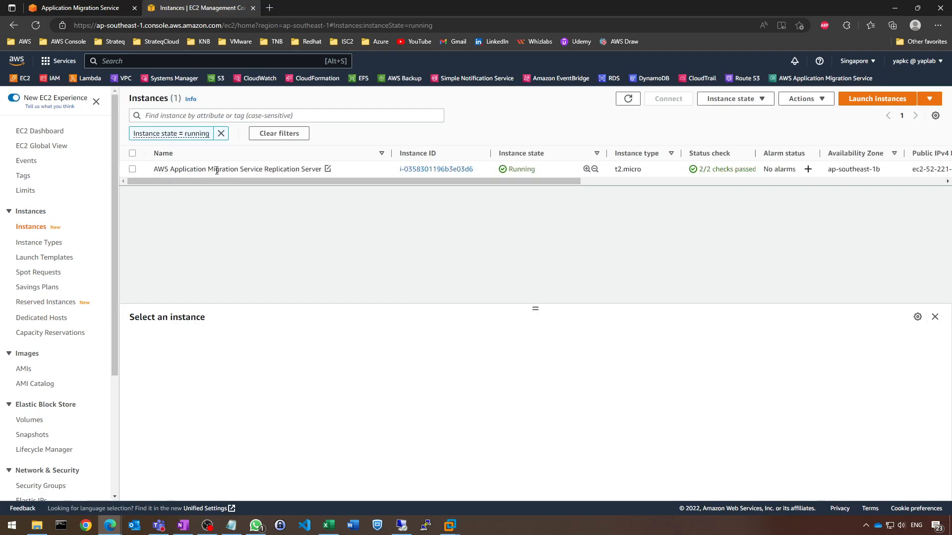
Select the AWS Application Migration Service Replication Server instance and check its instance type in the details
left_click_drag(264, 170, 322, 169)
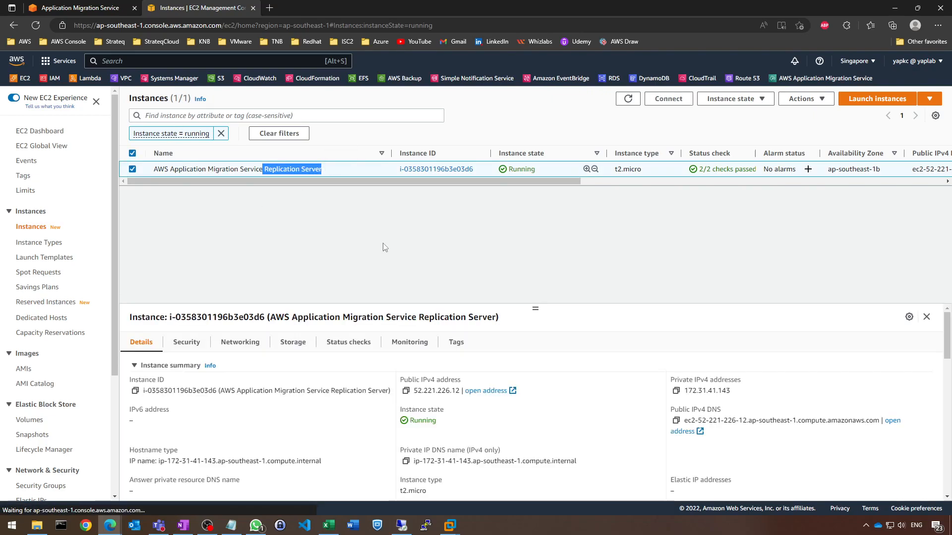
left_click(489, 234)
scroll(580, 355, "down", 2)
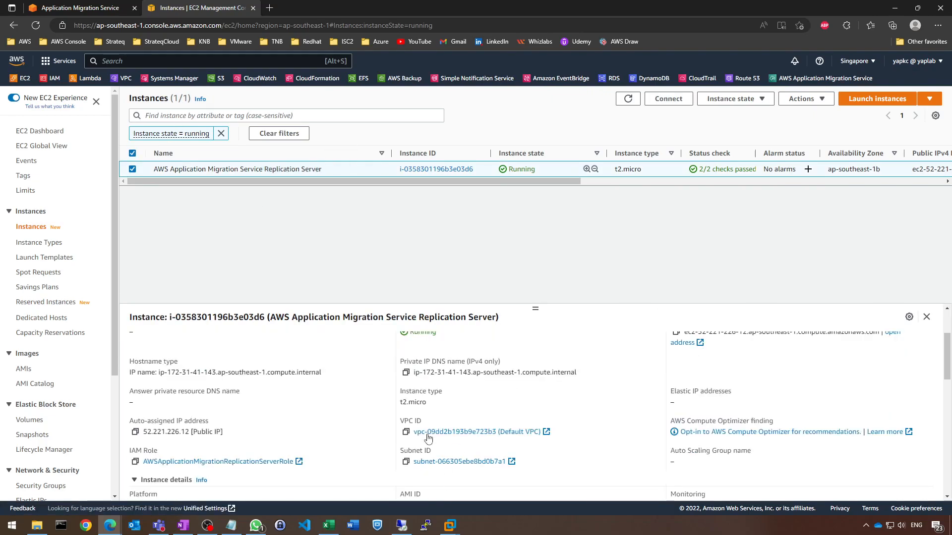
left_click_drag(432, 406, 391, 404)
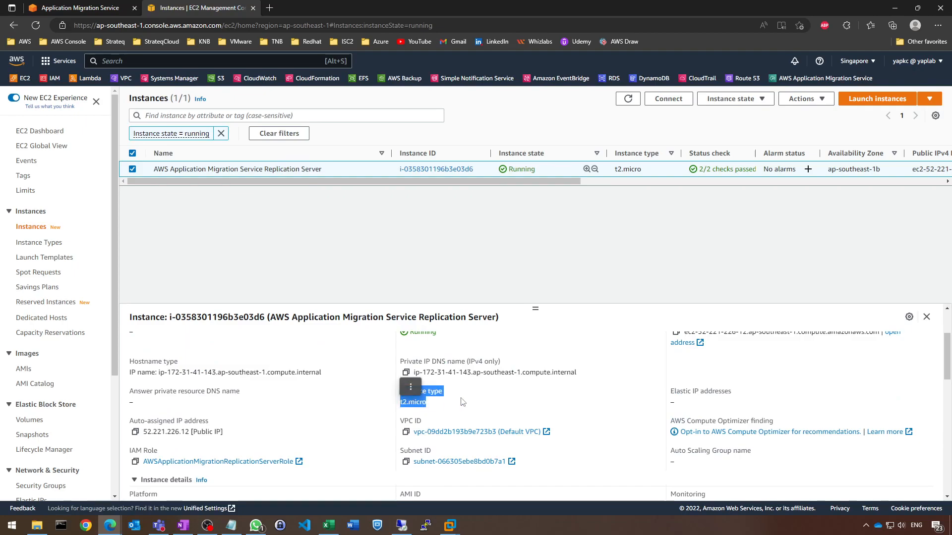
scroll(509, 401, "up", 2)
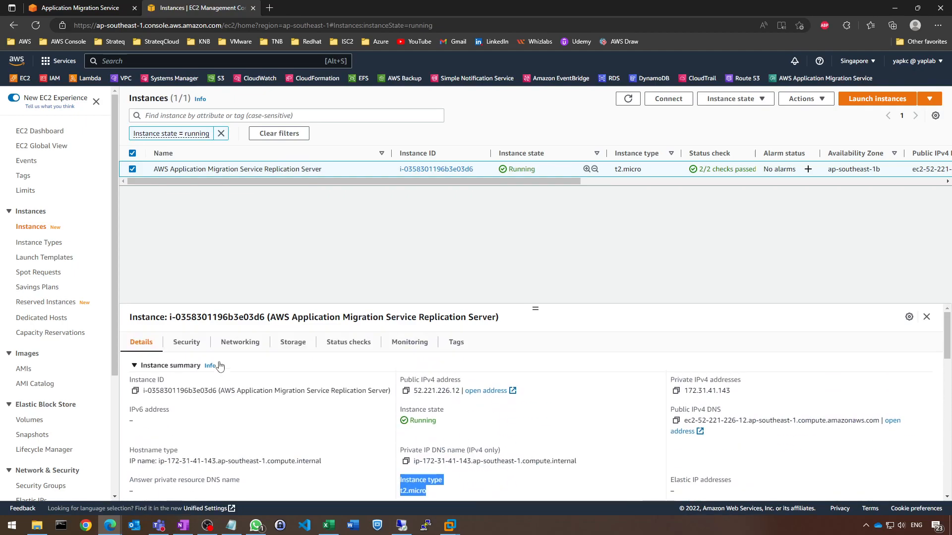
Inspect the replication server's security group and the port range of its inbound rule
left_click(187, 342)
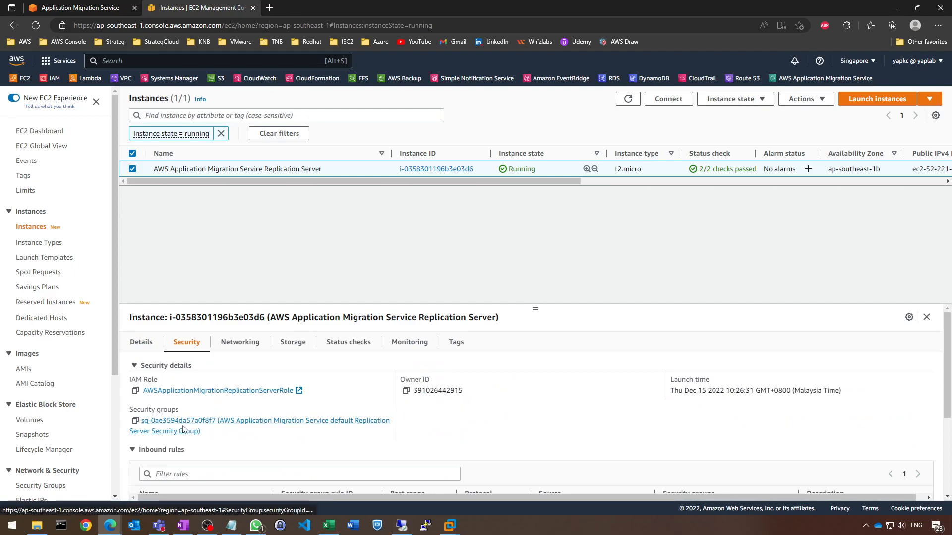
scroll(171, 436, "down", 2)
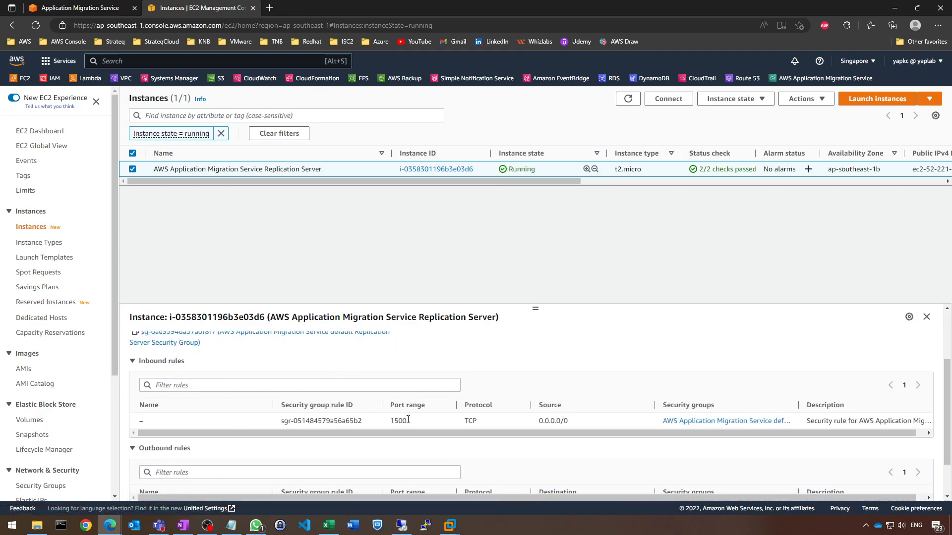
left_click_drag(407, 420, 389, 421)
Close the old Application Migration Service tab, reopen the service in a new one, and open source server win2012-mgn-1
left_click(134, 8)
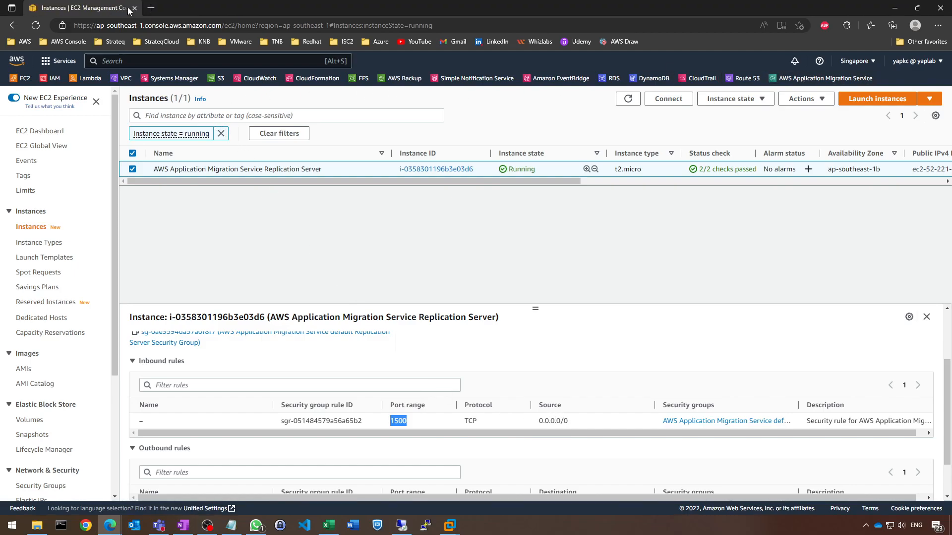
right_click(789, 77)
left_click(812, 83)
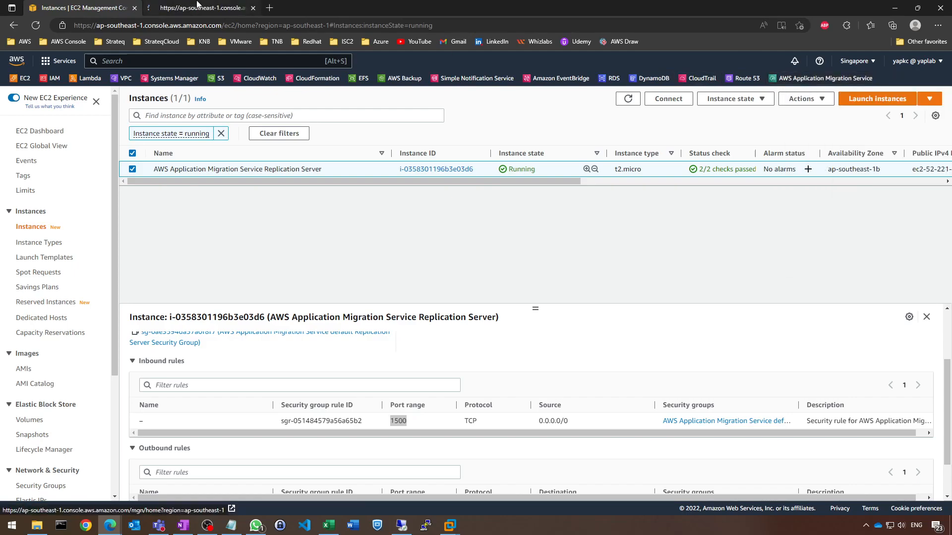
left_click(197, 6)
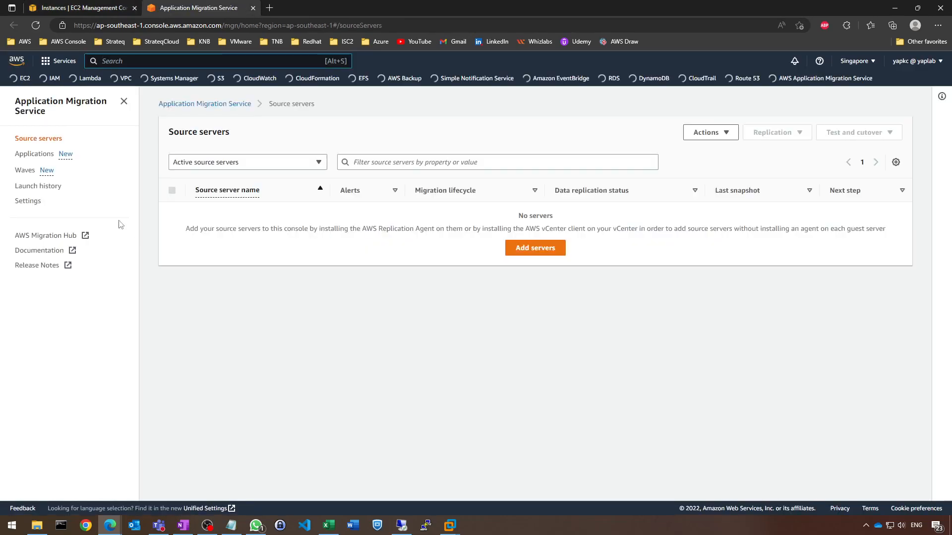
left_click(204, 215)
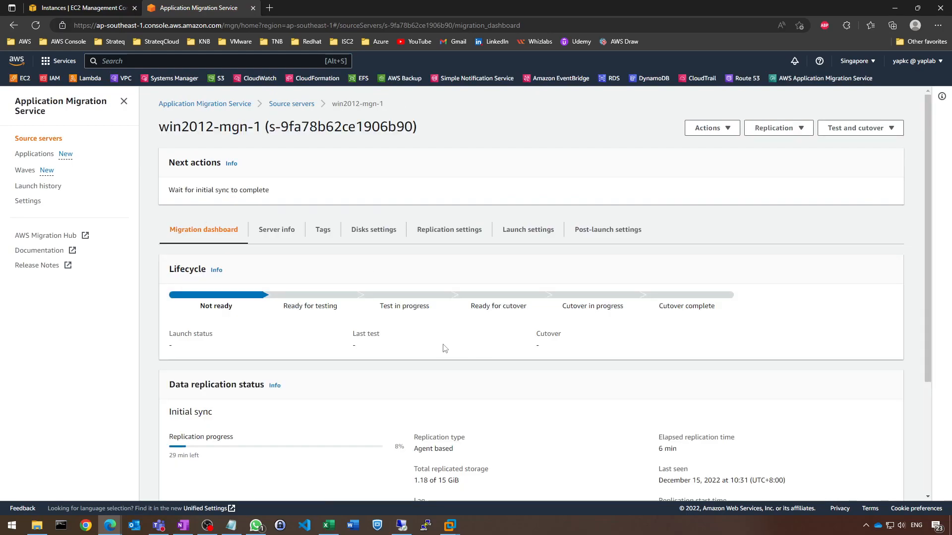
Check the initial sync progress and next actions of win2012-mgn-1, and return to the Source servers list by way of Settings
scroll(347, 340, "down", 3)
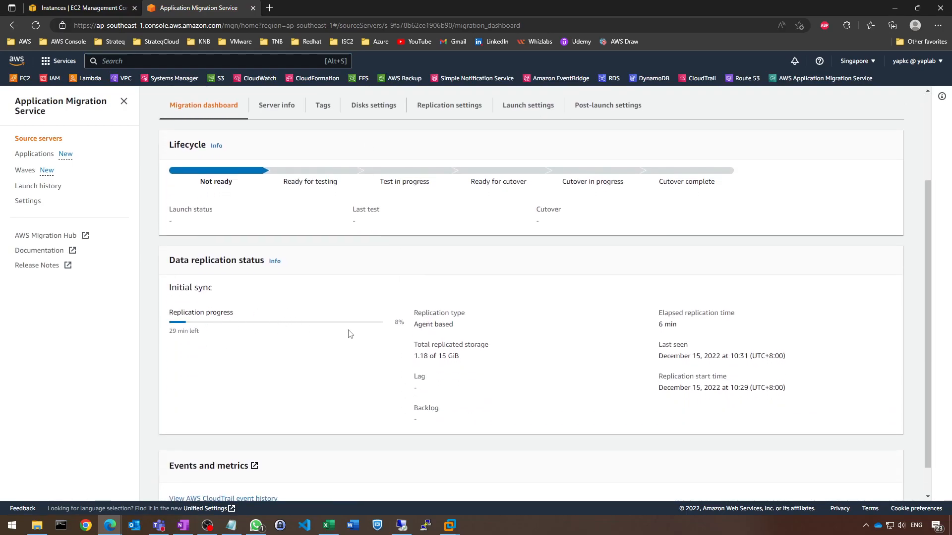
scroll(327, 414, "down", 1)
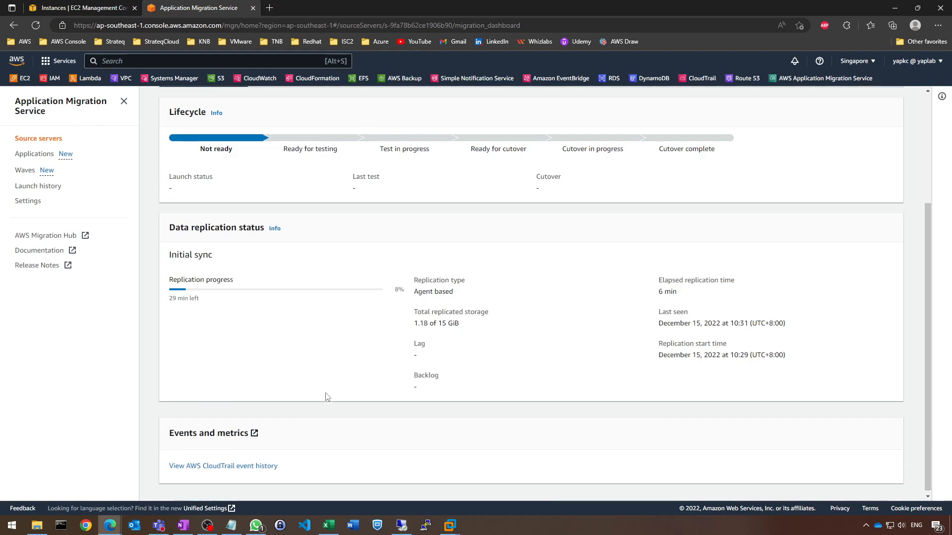
scroll(325, 382, "up", 3)
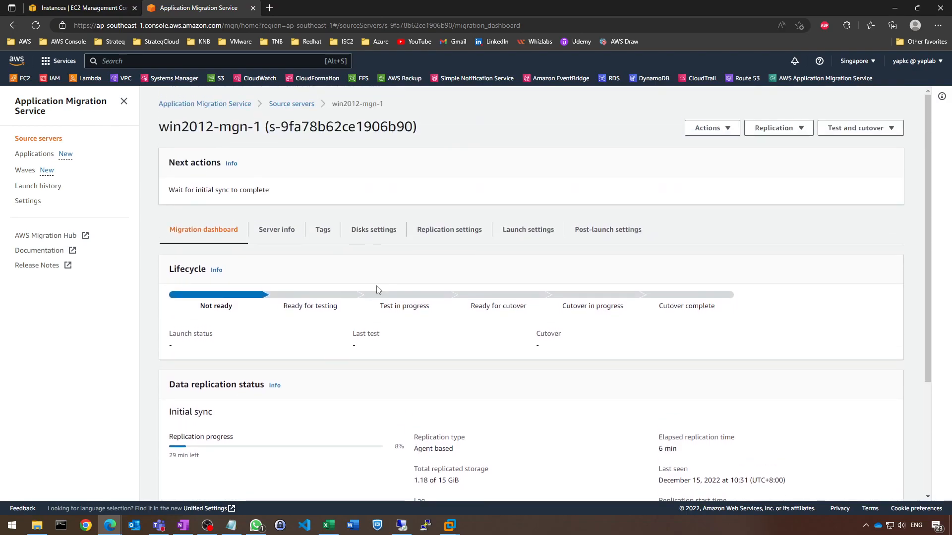
scroll(388, 269, "down", 2)
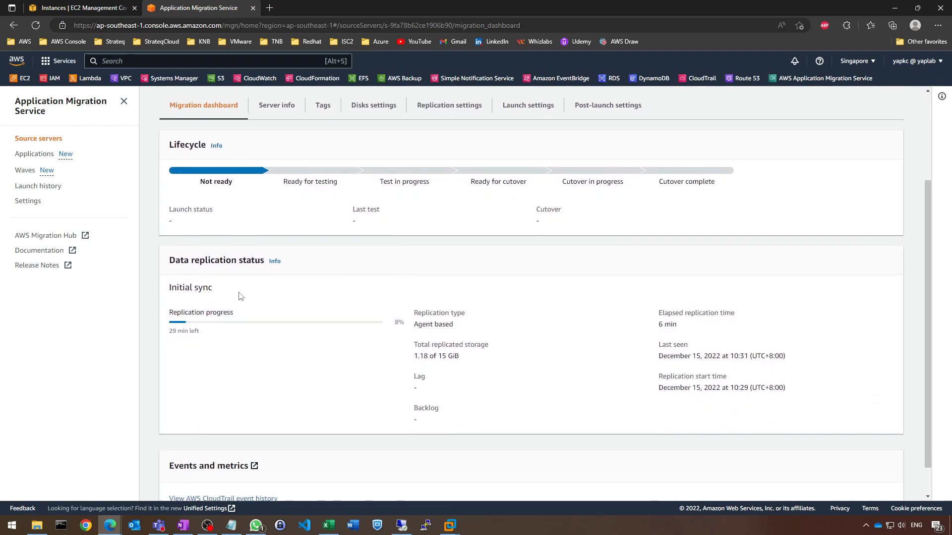
scroll(294, 379, "up", 2)
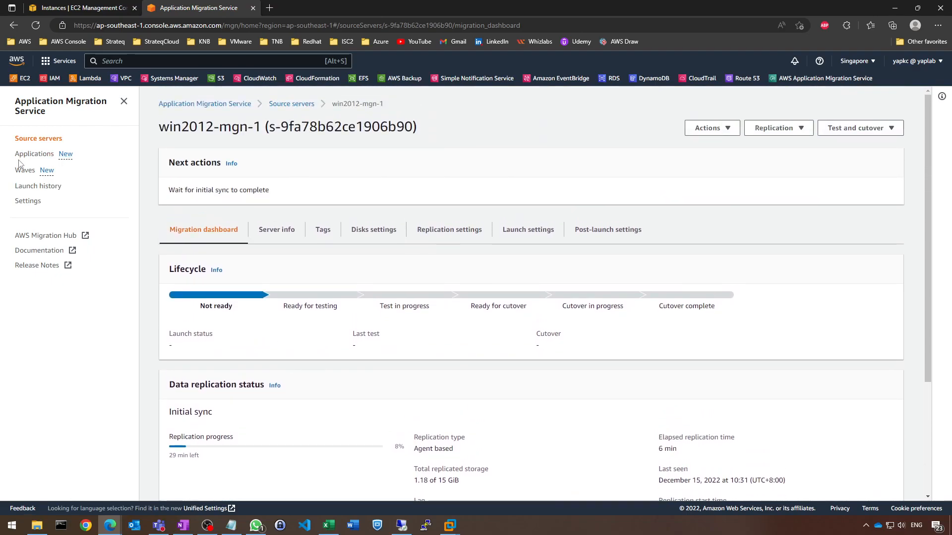
left_click(21, 202)
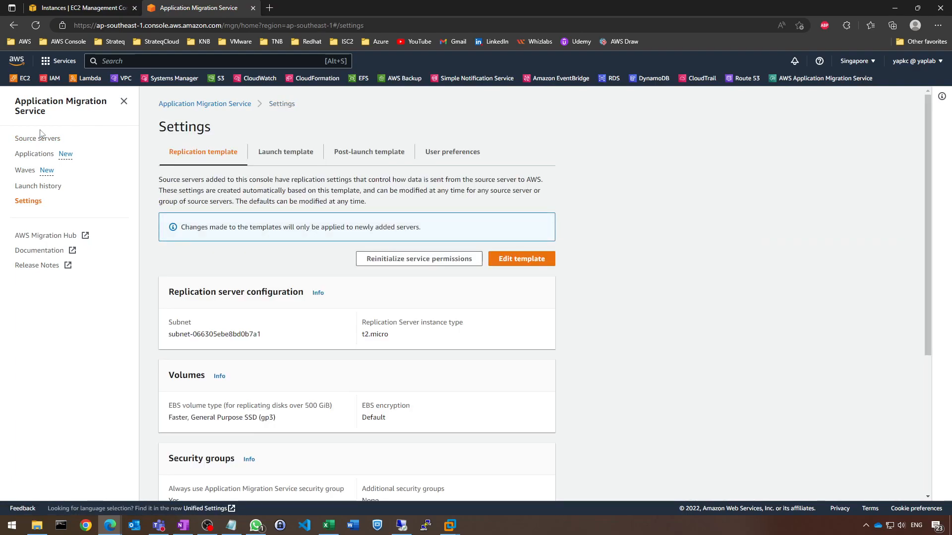
left_click(52, 143)
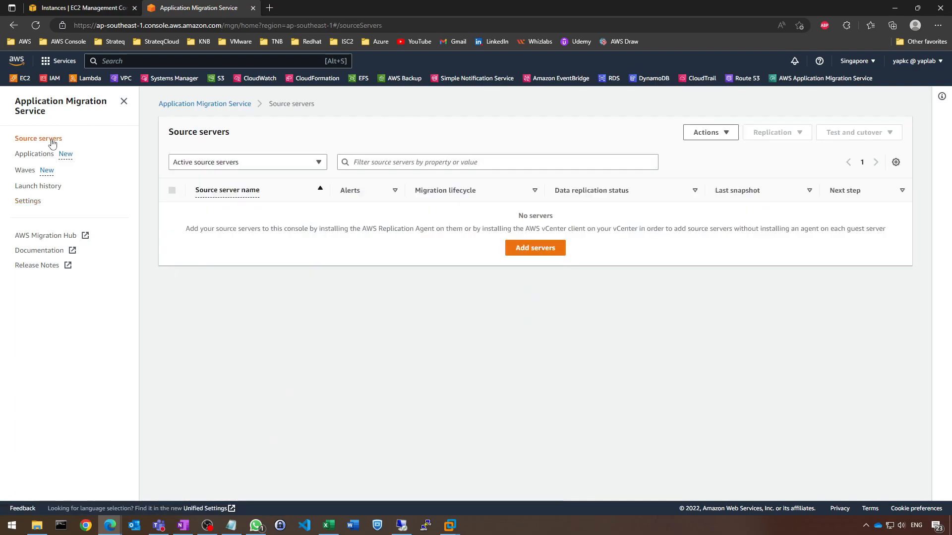